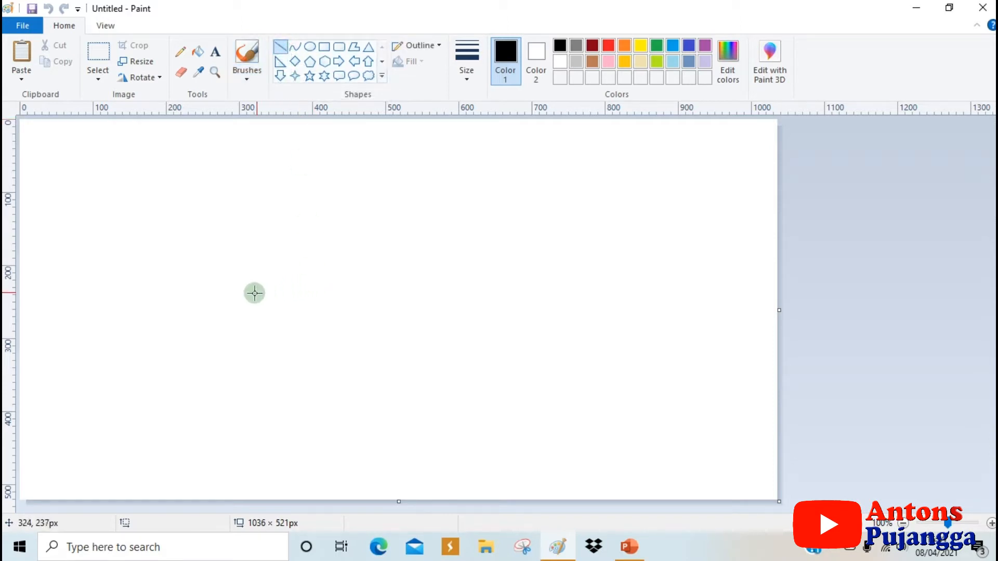
Draw a near-horizontal line, a diagonal about 164 × 211 px, a horizontal line about 610 px long and a 45° diagonal about 201 × 201 px
left_click_drag(116, 291, 431, 296)
left_click_drag(433, 424, 552, 270)
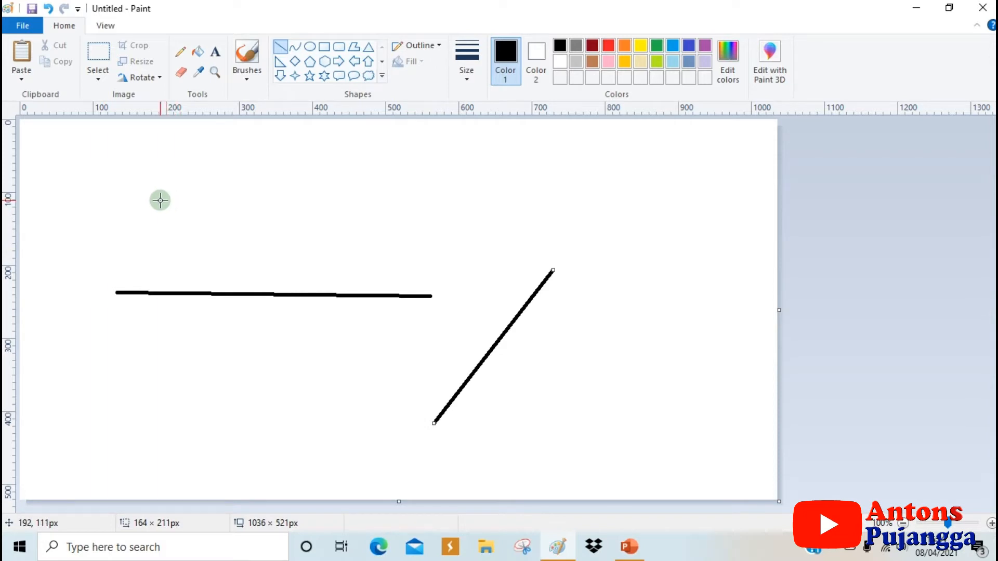
left_click_drag(160, 200, 606, 203)
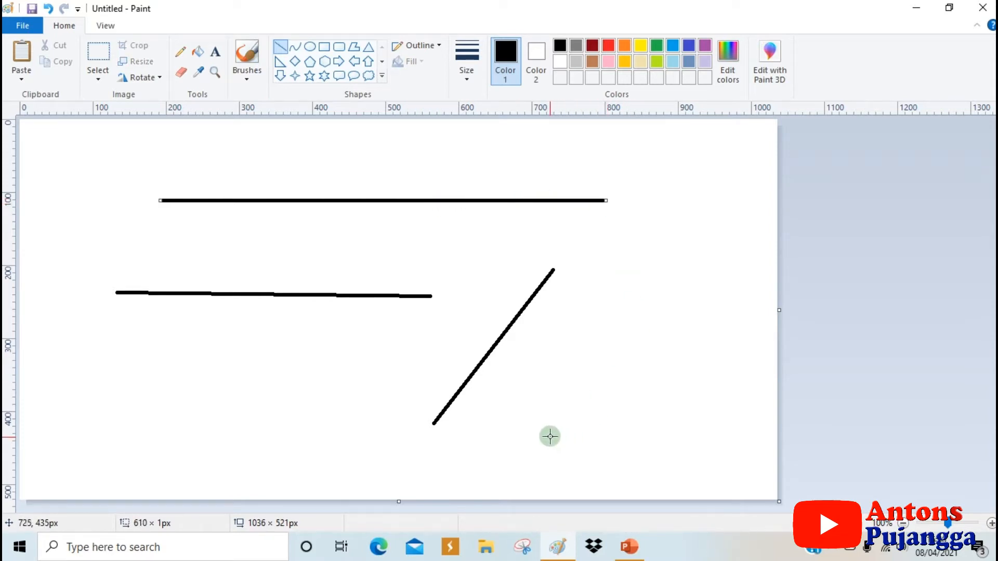
mouse_move(550, 437)
left_mouse_down()
mouse_move(623, 318)
mouse_move(679, 273)
left_mouse_up()
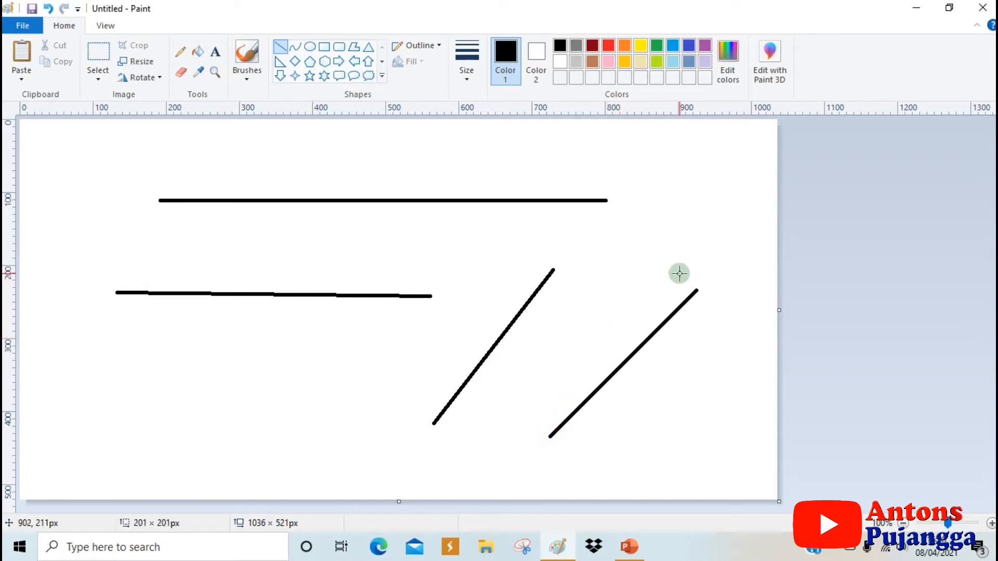
Undo the four straight lines to clear the canvas
key("ctrl+z")
key("ctrl+z")
key("ctrl+z")
key("ctrl+z")
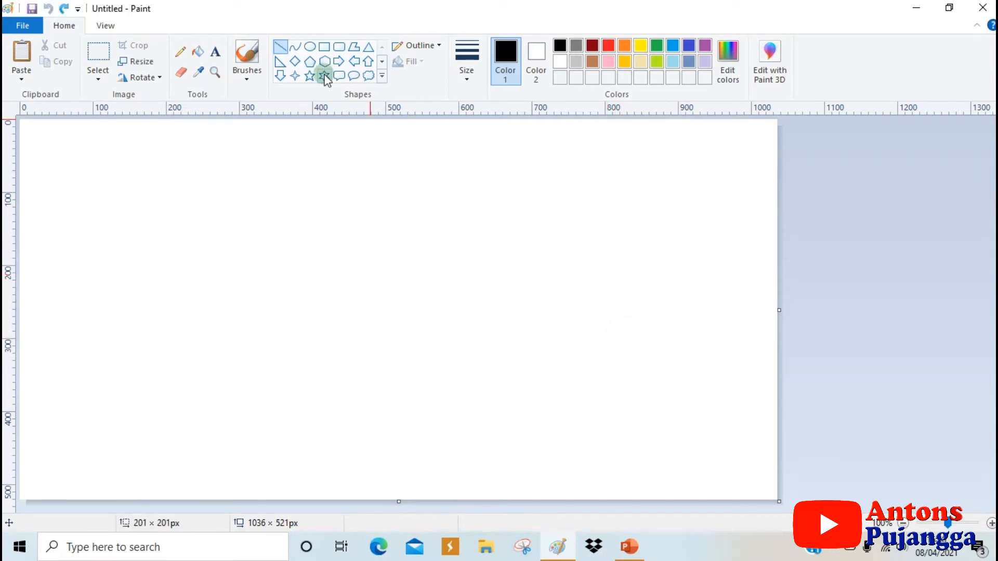
Draw a curve about 458 px wide, bend its middle upward into an arch, and delete it
left_click(295, 48)
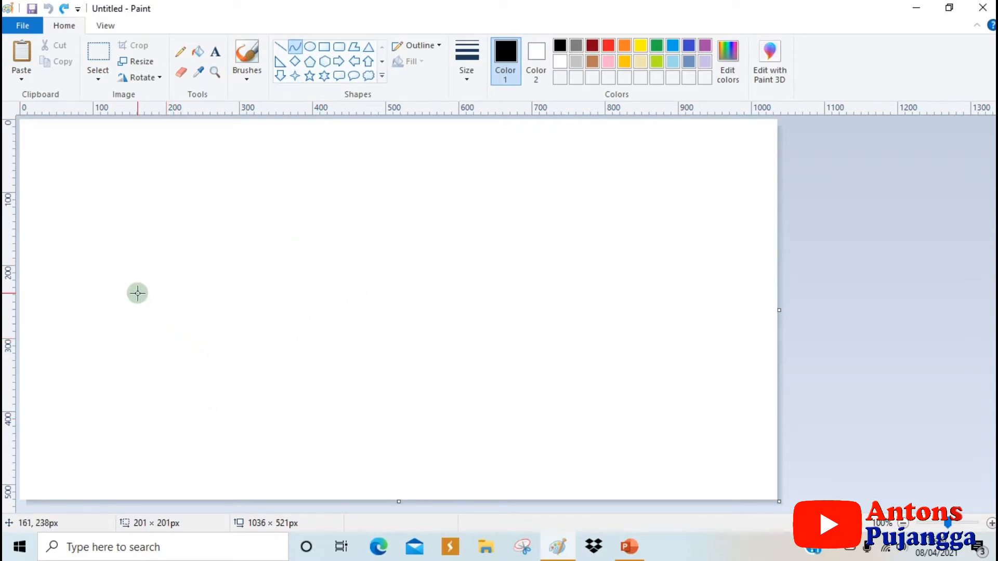
left_click_drag(137, 293, 472, 291)
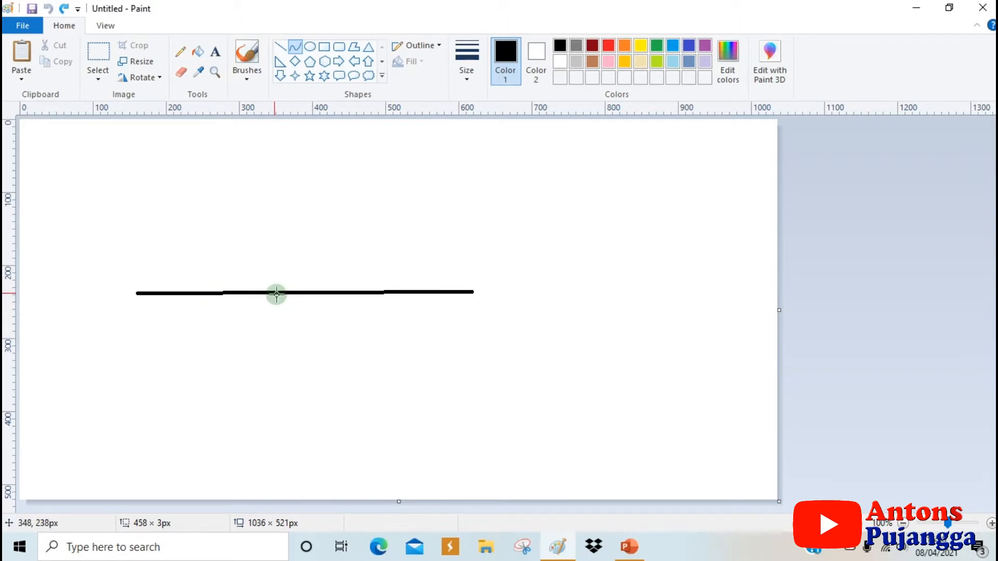
left_click_drag(291, 292, 294, 136)
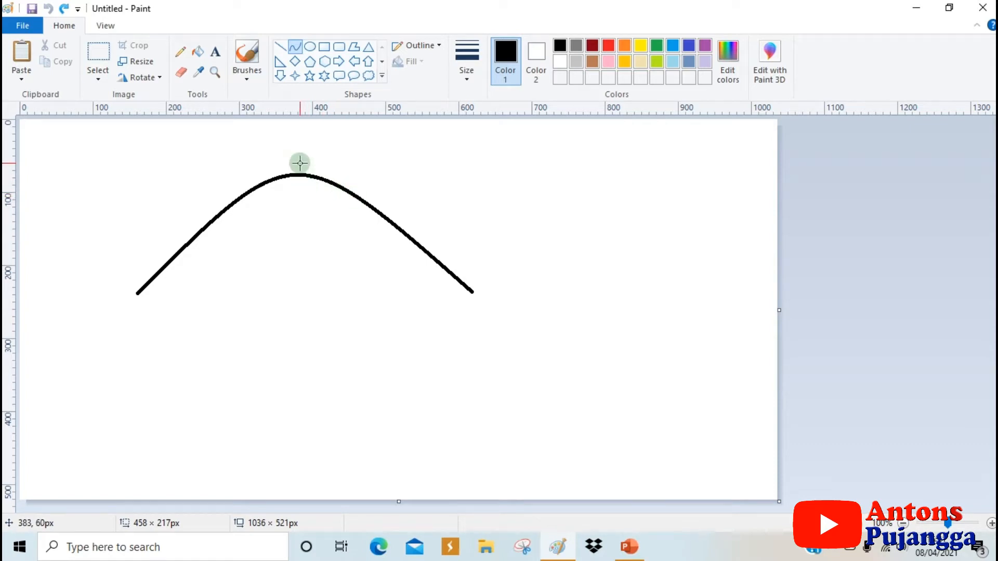
left_click_drag(301, 163, 339, 201)
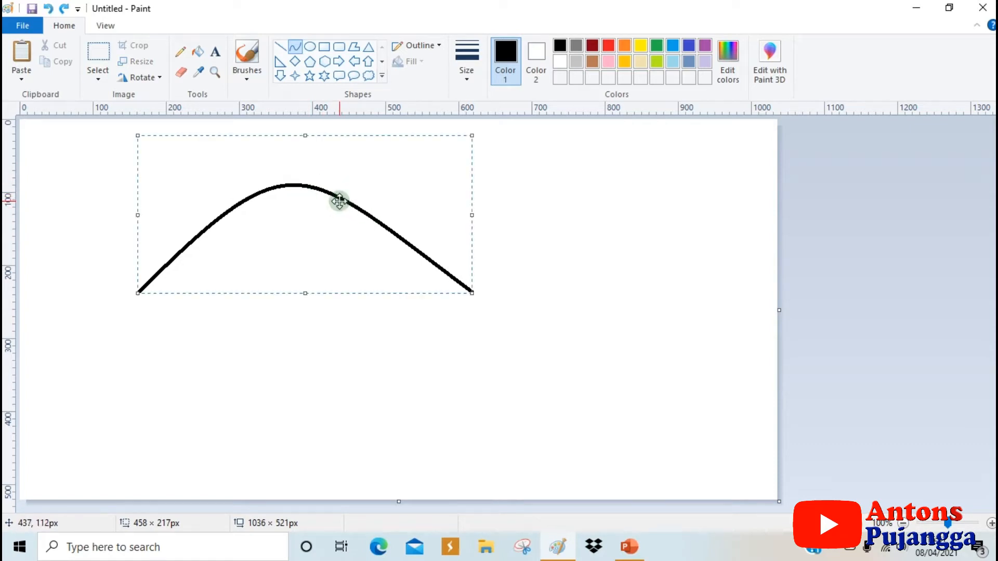
key("Delete")
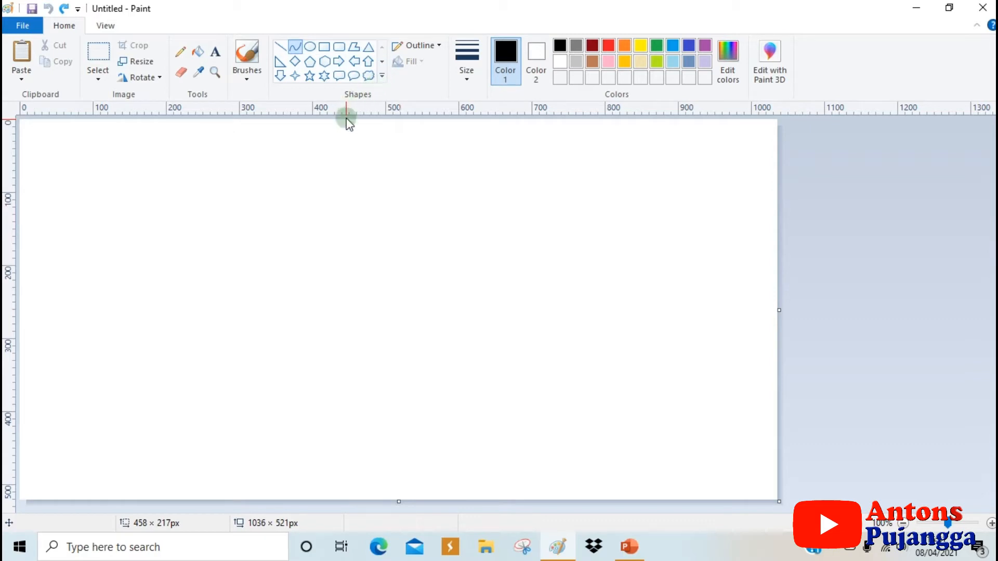
Draw an ellipse about 337 × 109 px and a perfect circle about 230 px across, and undo both shapes
left_click(310, 48)
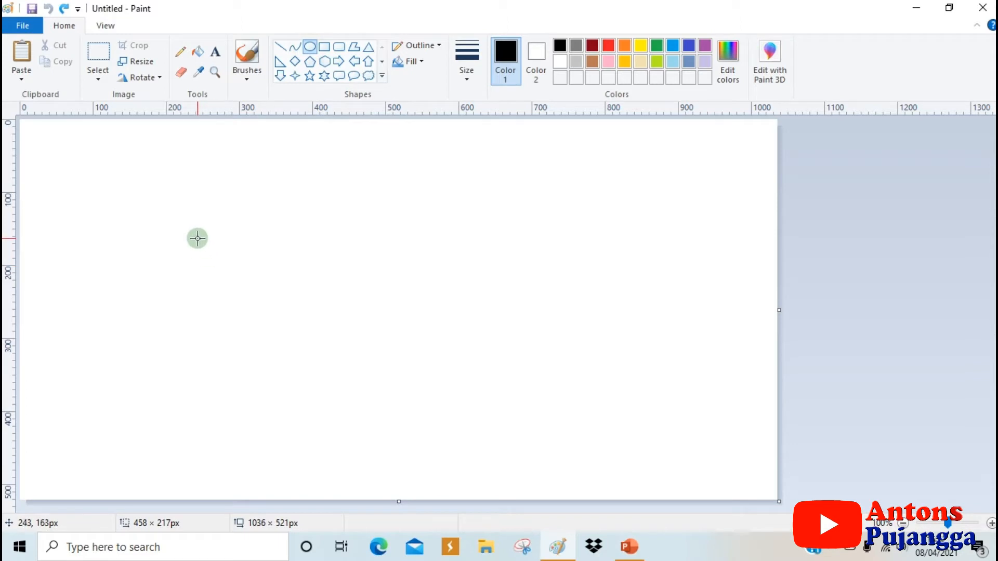
left_click_drag(198, 238, 444, 316)
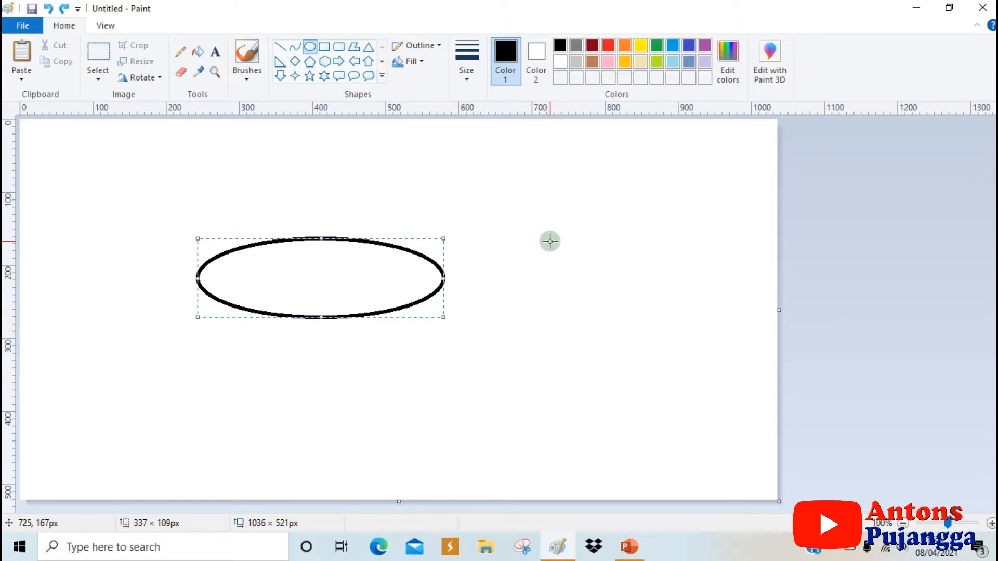
left_click_drag(539, 209, 708, 412)
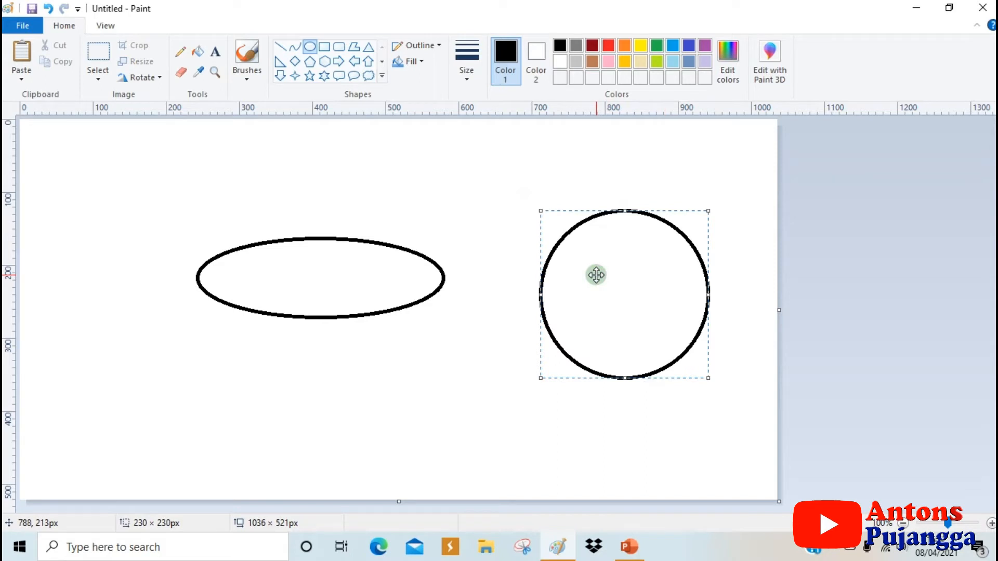
key("ctrl+z")
key("ctrl+z")
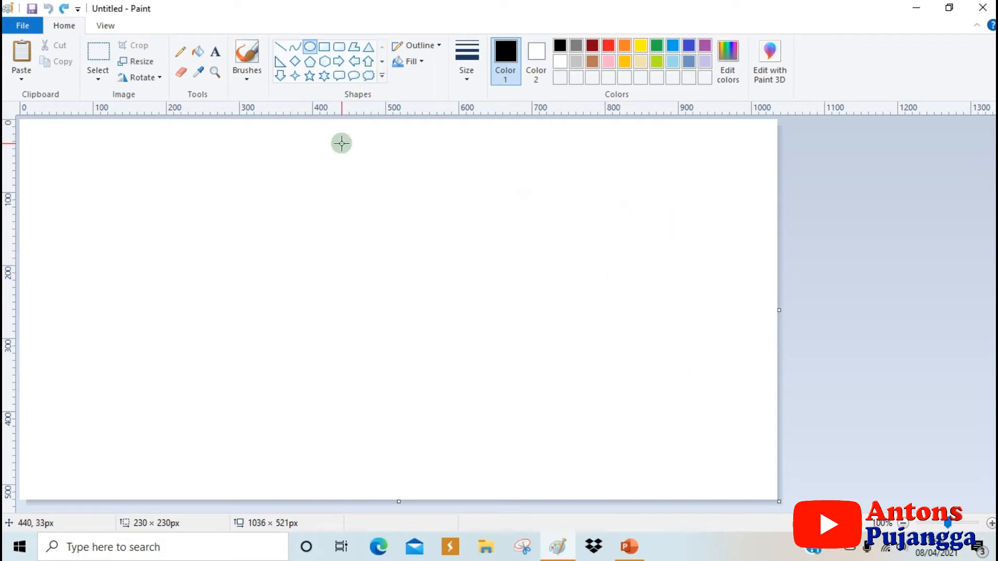
Draw a rectangle about 280 × 123 px and a square about 181 × 181 px, and undo both shapes
left_click(323, 48)
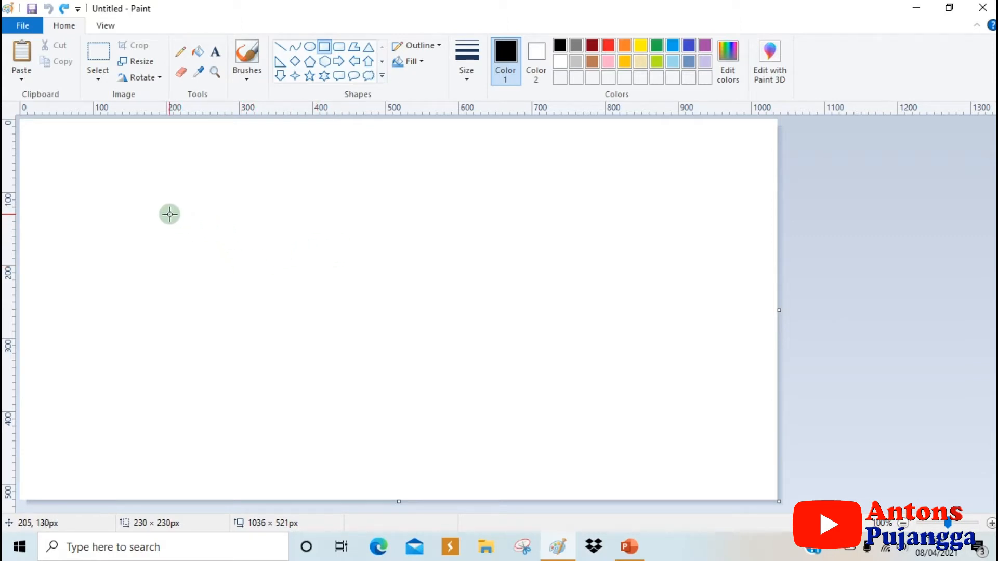
mouse_move(143, 201)
left_mouse_down()
mouse_move(270, 271)
mouse_move(348, 291)
left_mouse_up()
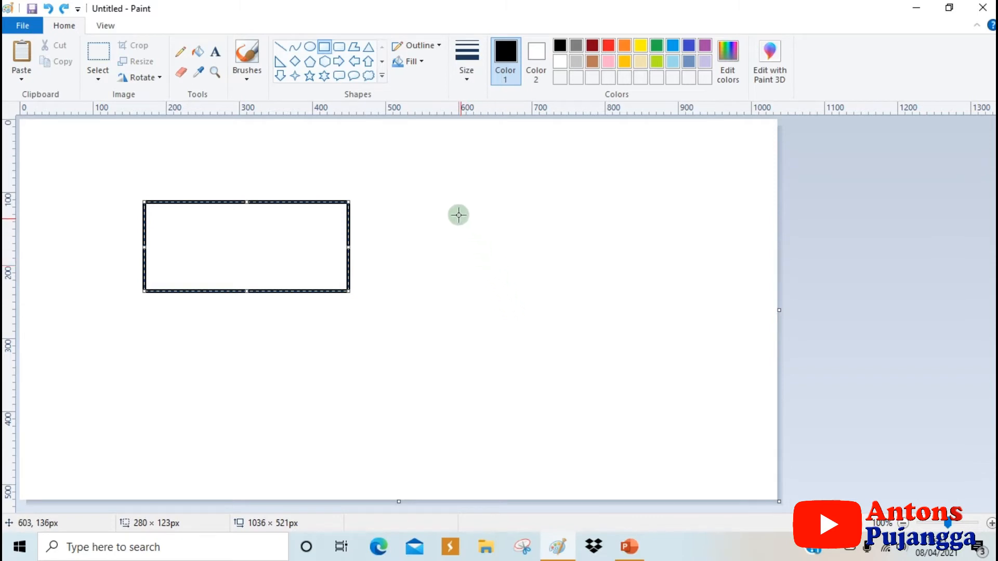
left_click_drag(448, 202, 608, 332)
key("ctrl+z")
key("ctrl+z")
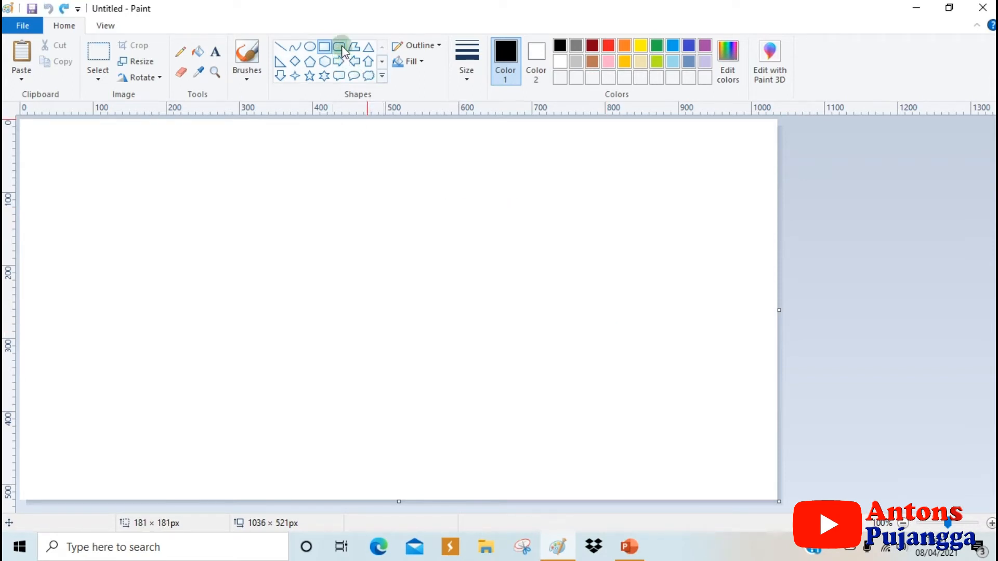
Draw a rounded rectangle about 326 × 147 px and a rounded square about 212 × 212 px, and undo both shapes
left_click(340, 46)
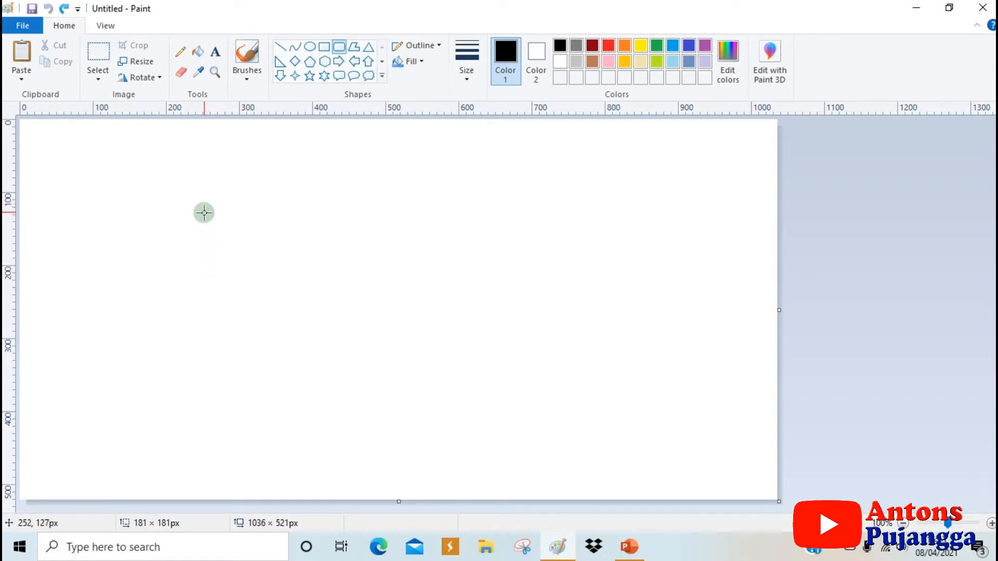
left_click(335, 46)
left_click_drag(130, 248, 368, 356)
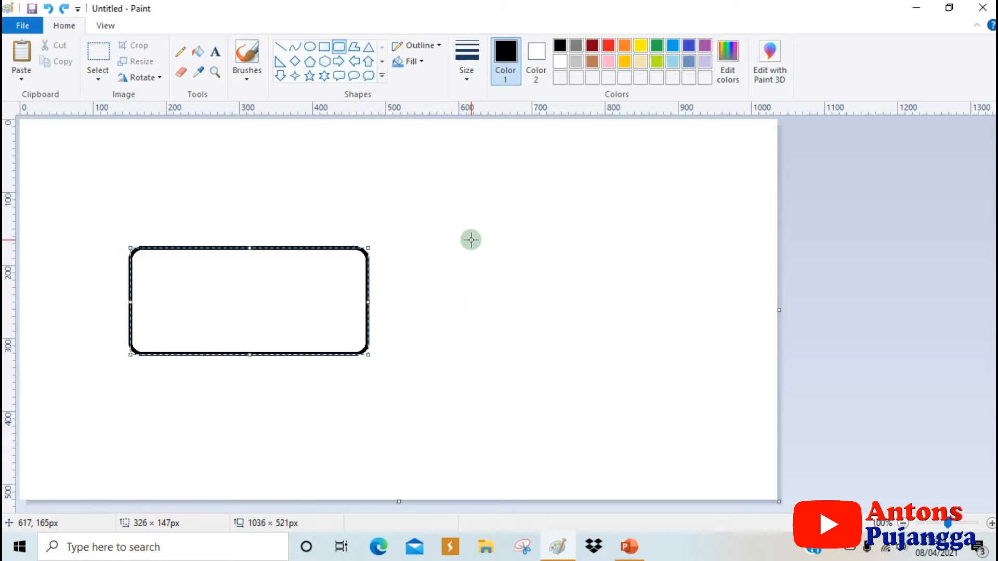
left_click_drag(465, 237, 620, 401)
key("ctrl+z")
key("ctrl+z")
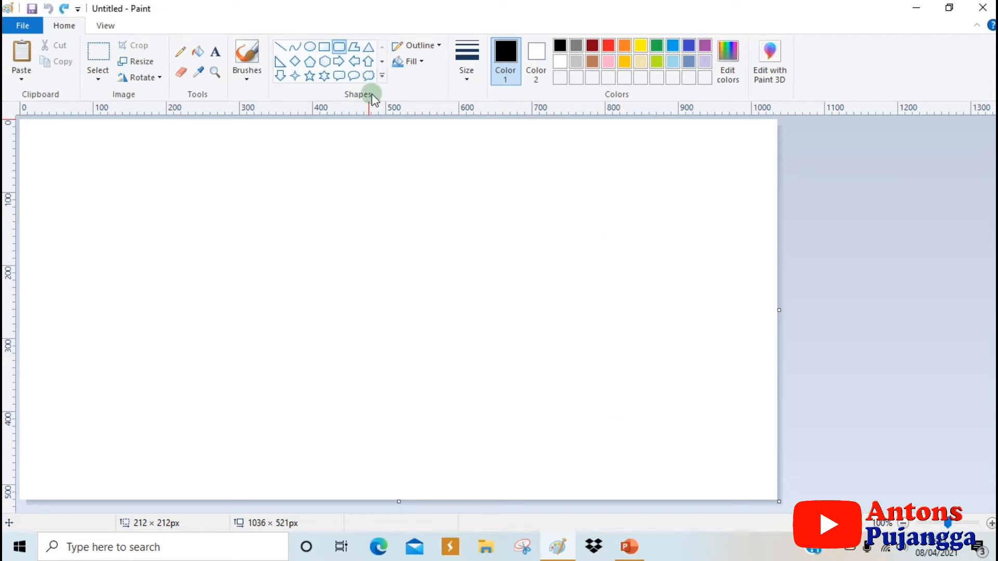
Draw a closed Y-shaped polygon about 400 × 350 px with a vertical stem and two slanted arms
left_click(354, 50)
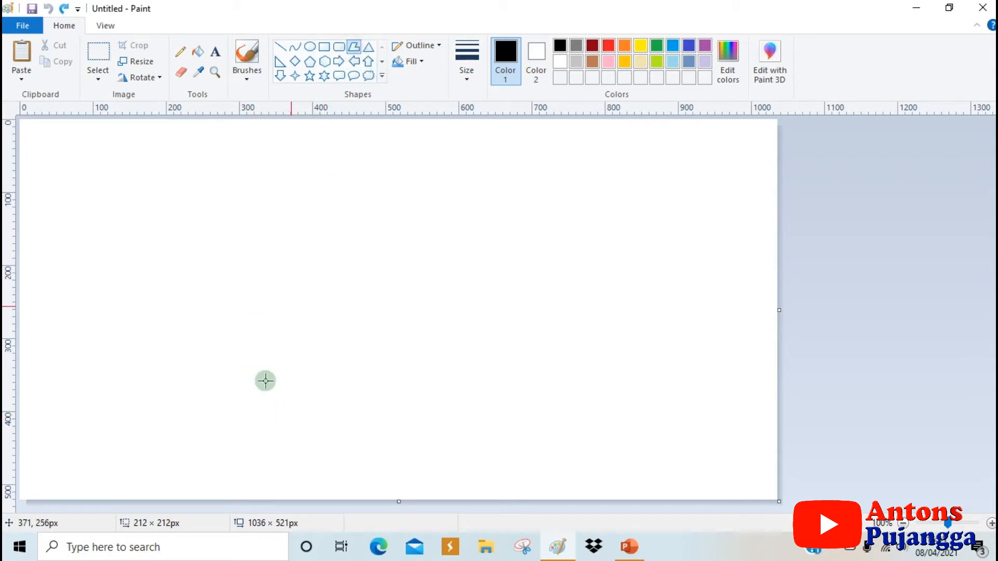
left_click_drag(254, 420, 258, 304)
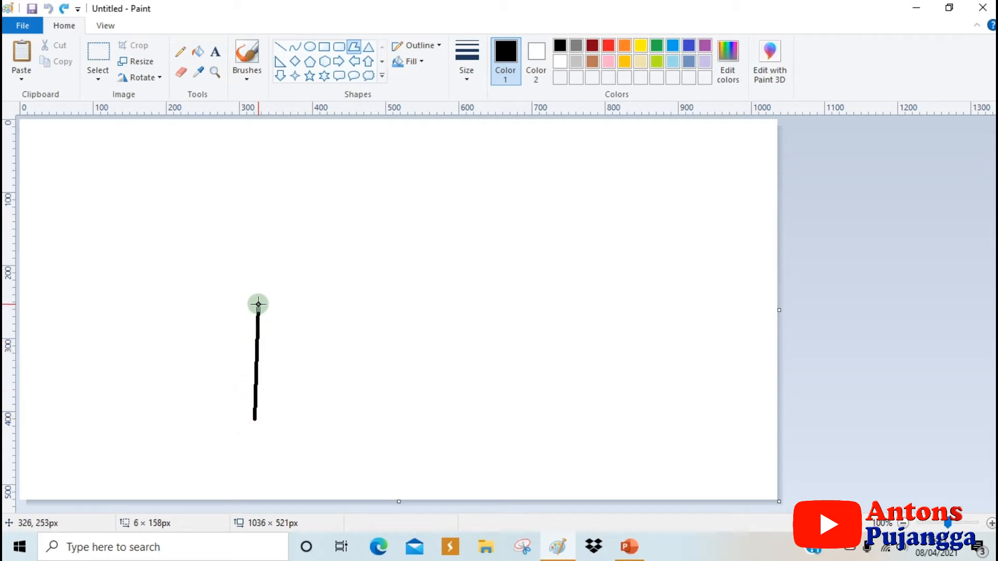
left_click(184, 195)
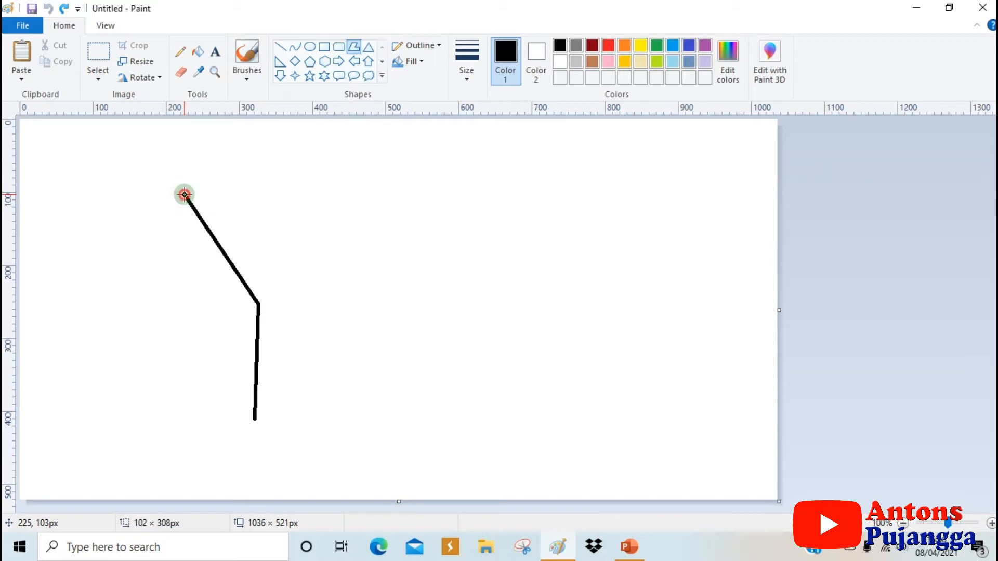
left_click(235, 165)
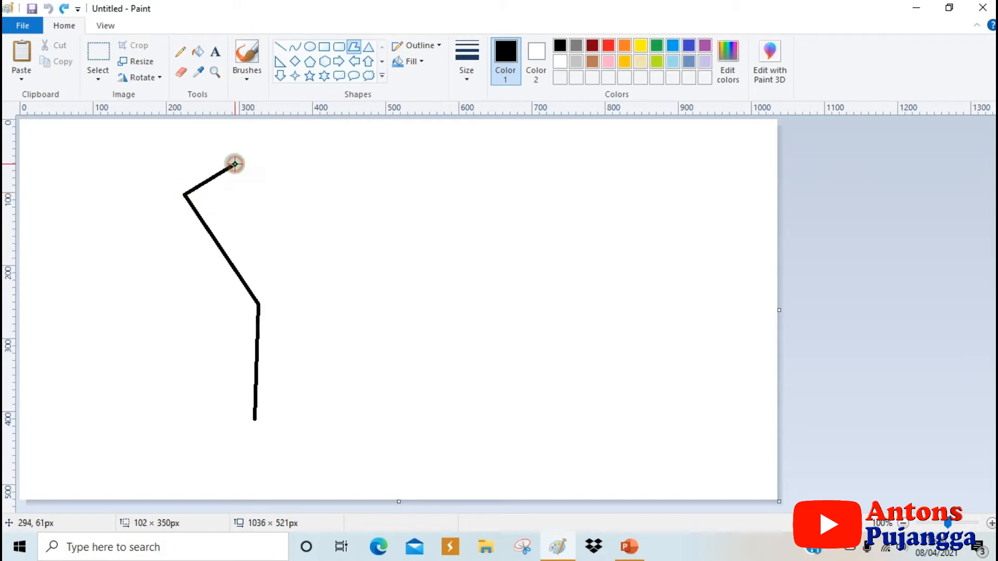
left_click(322, 252)
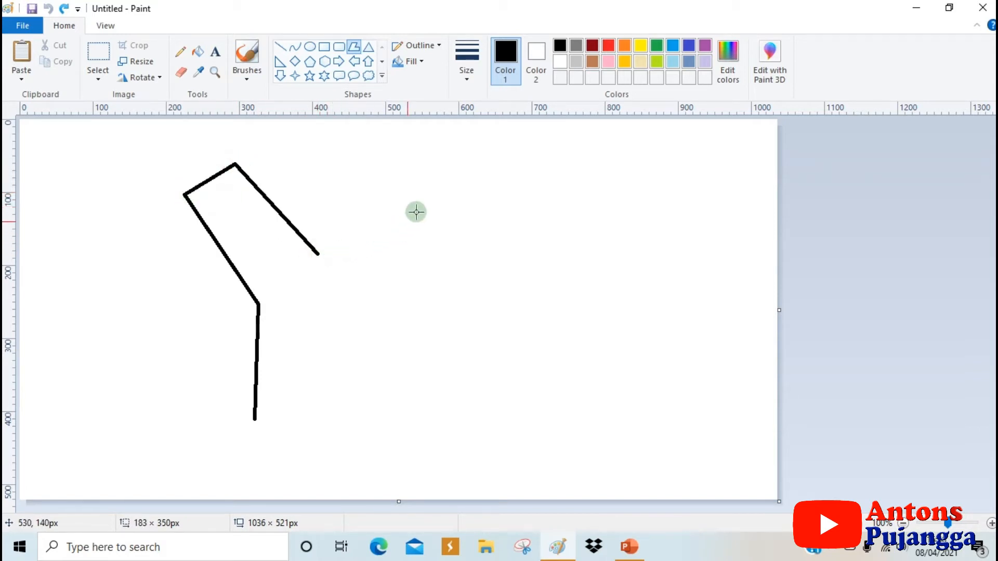
left_click(452, 188)
left_click(477, 250)
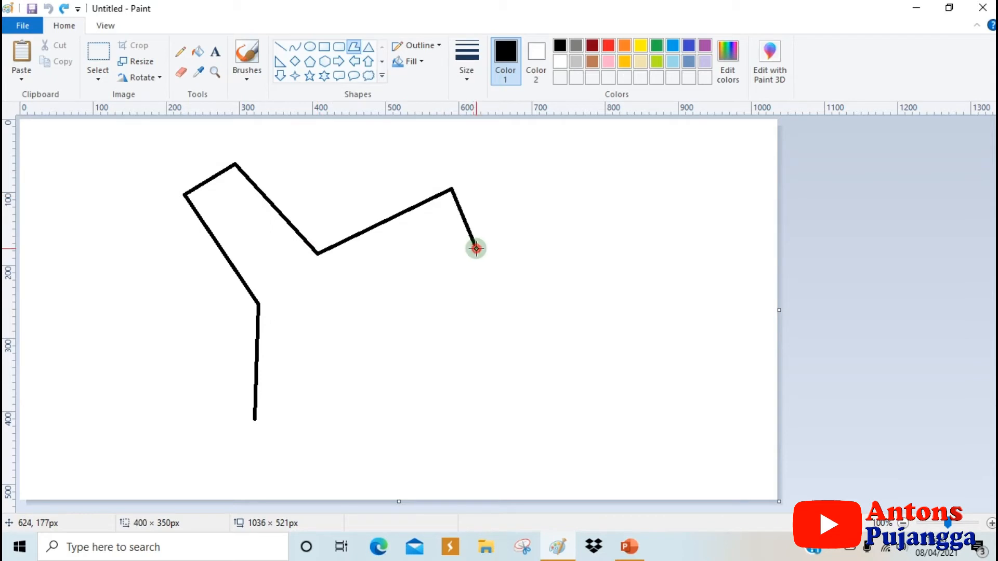
left_click(345, 310)
left_click(340, 419)
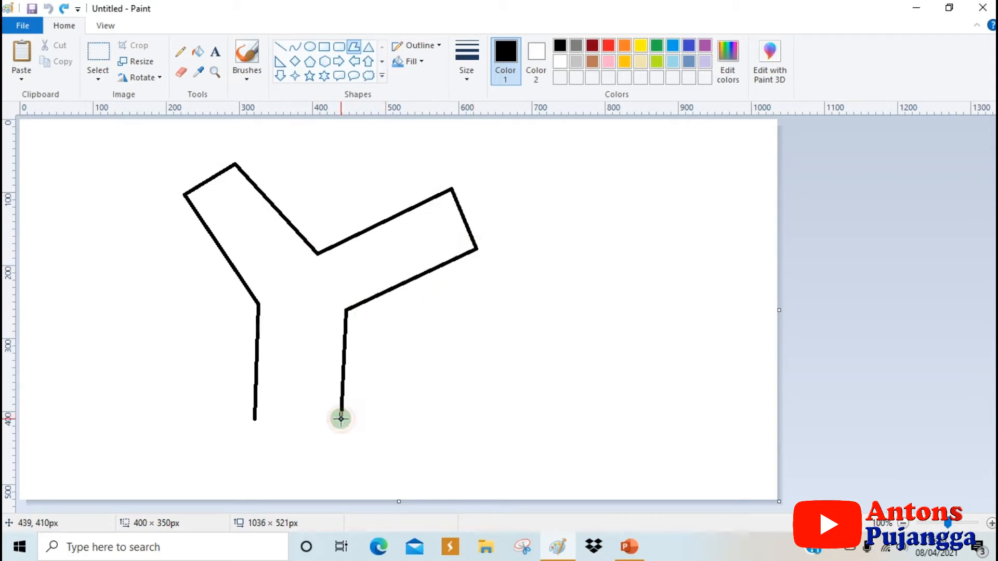
left_click(254, 418)
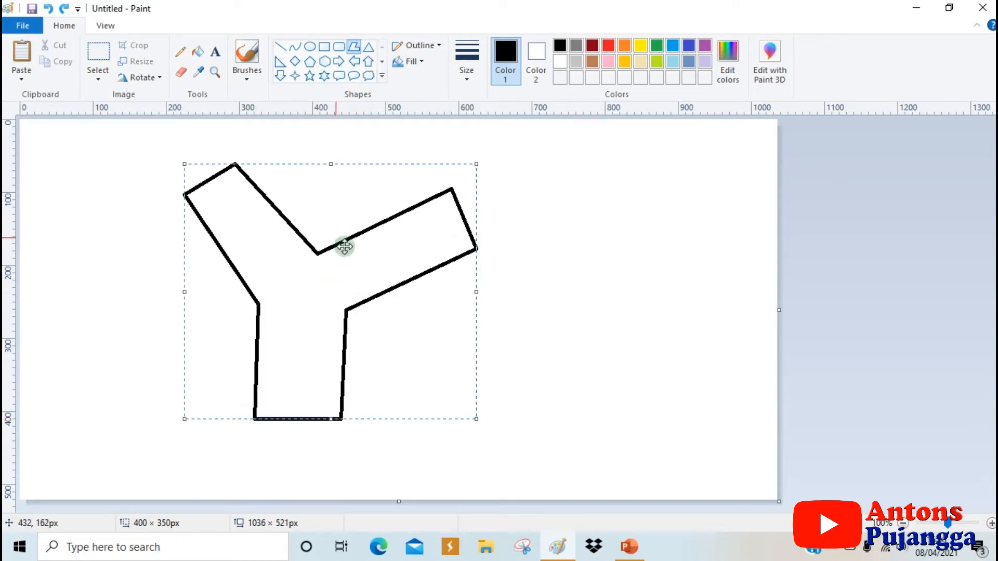
Move the Y-shaped polygon slightly to the right and down, and delete it
left_click_drag(302, 286, 365, 304)
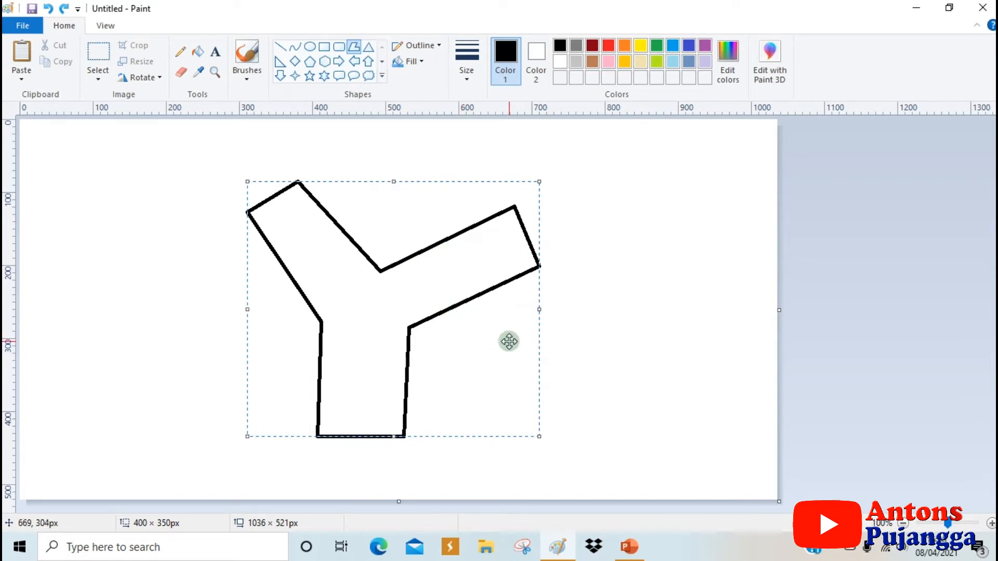
key("Delete")
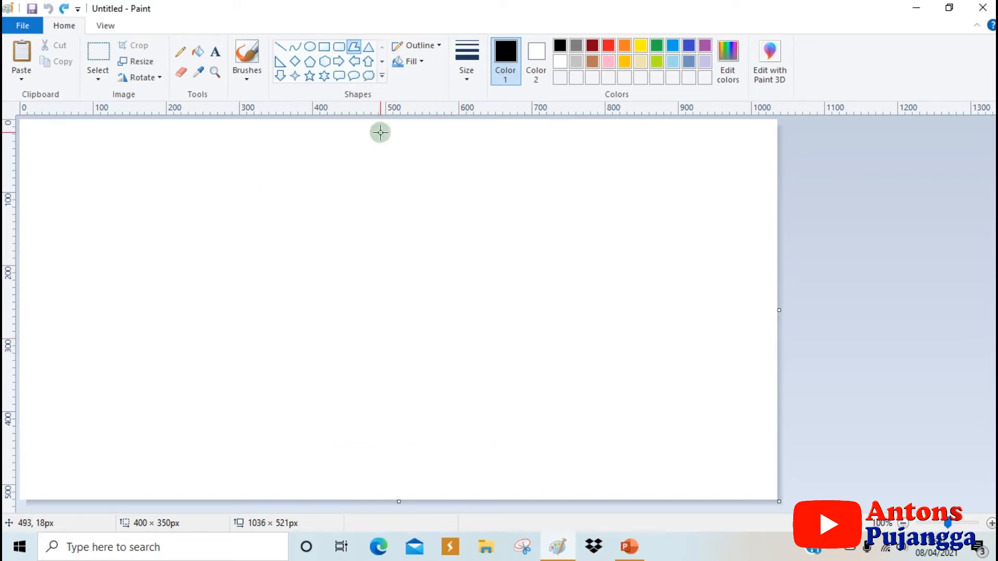
Draw a tall triangle about 151 × 295 px and an evenly proportioned triangle about 201 × 201 px, and undo both shapes
left_click(369, 47)
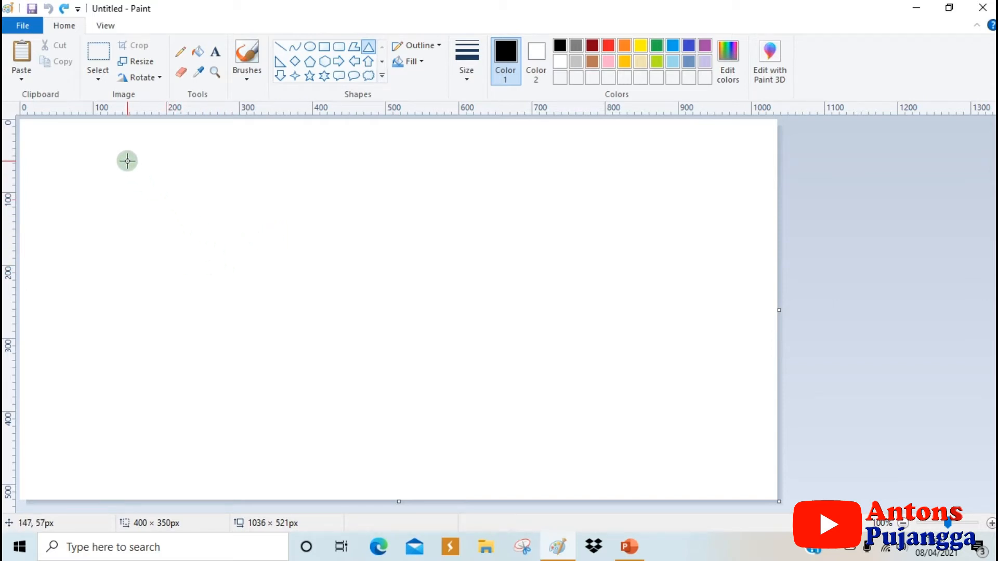
left_click_drag(127, 161, 237, 376)
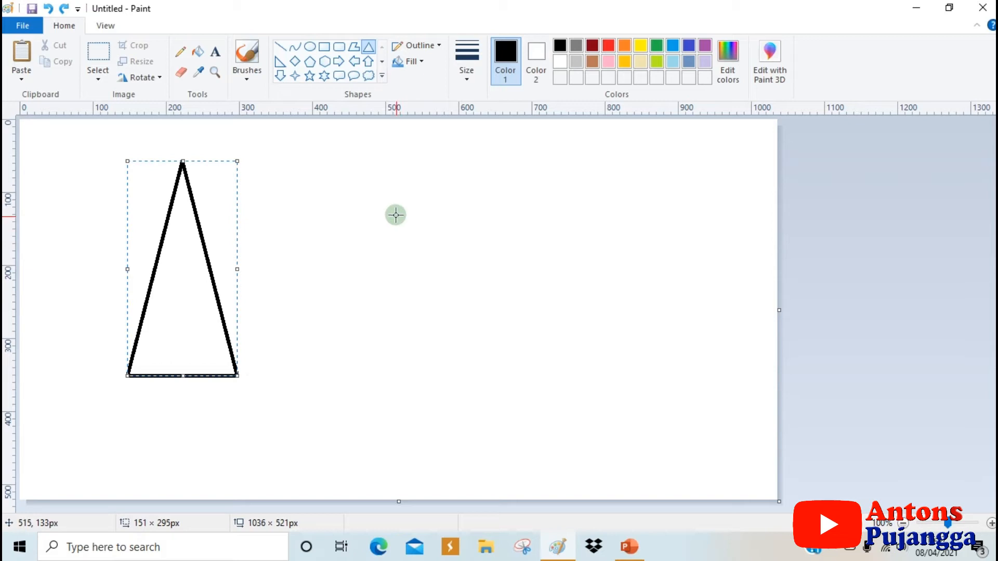
left_click_drag(383, 198, 529, 345)
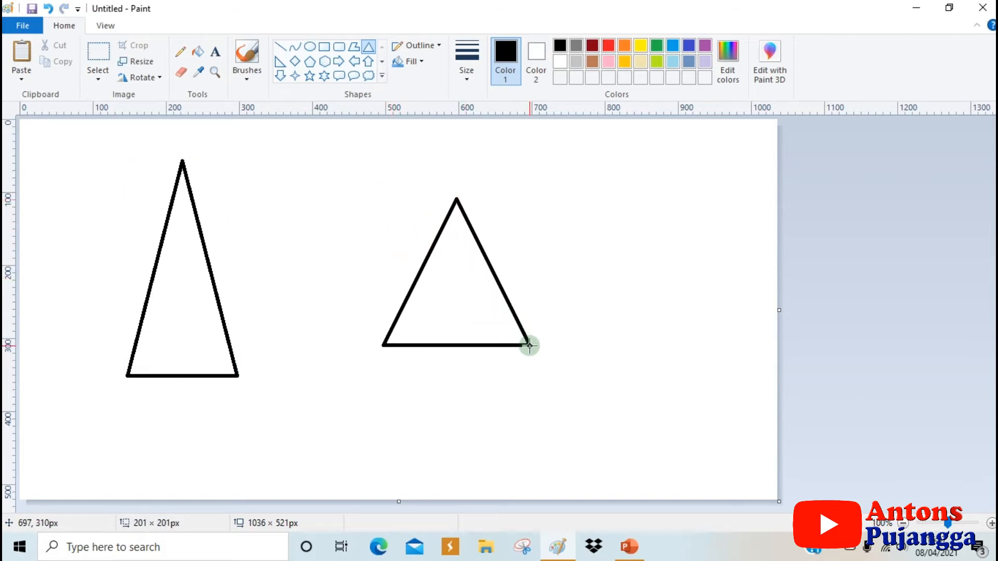
key("ctrl+z")
key("ctrl+z")
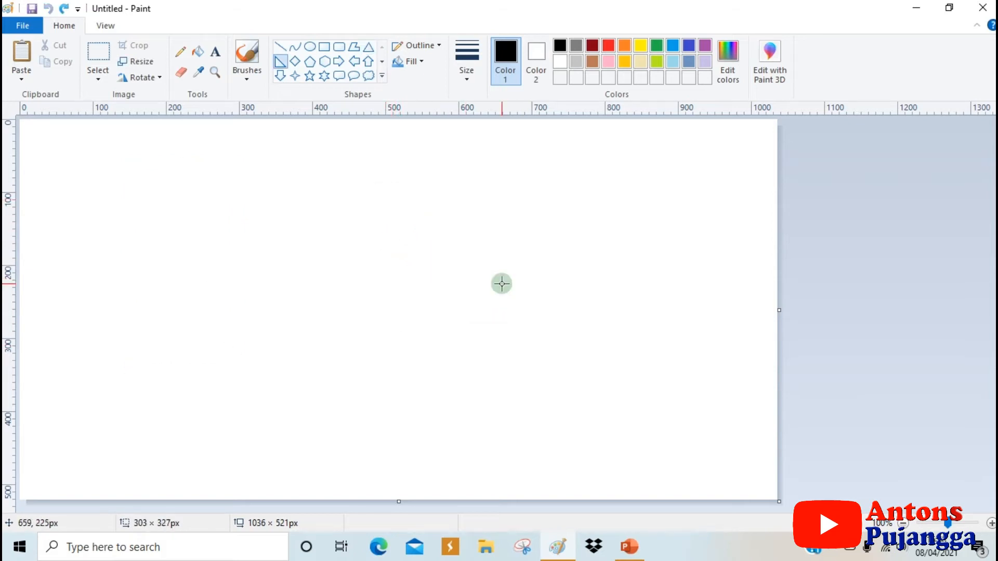
Draw a right triangle about 193 × 256 px and an evenly proportioned right triangle about 242 × 242 px, and undo both shapes
left_click(282, 63)
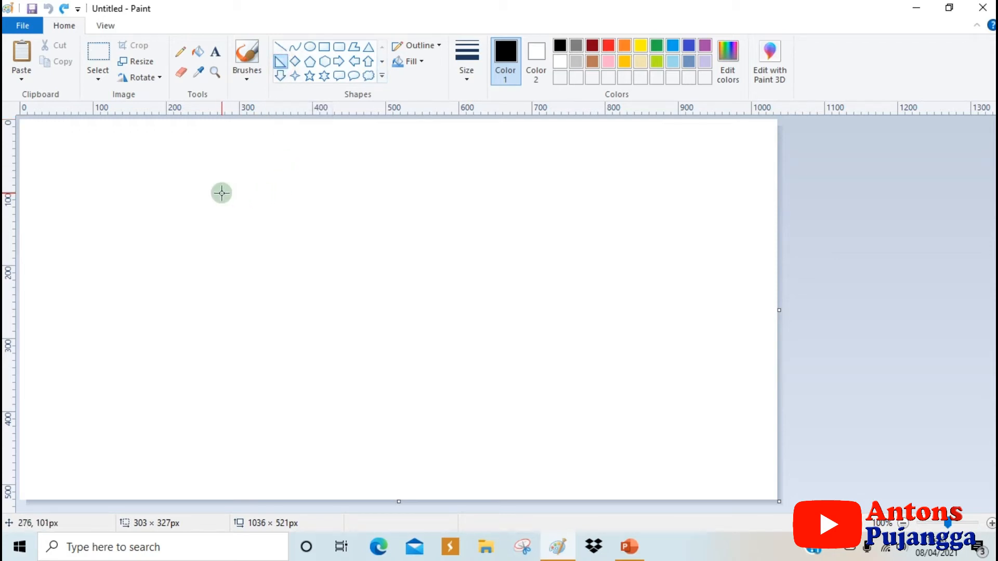
left_click_drag(197, 182, 337, 369)
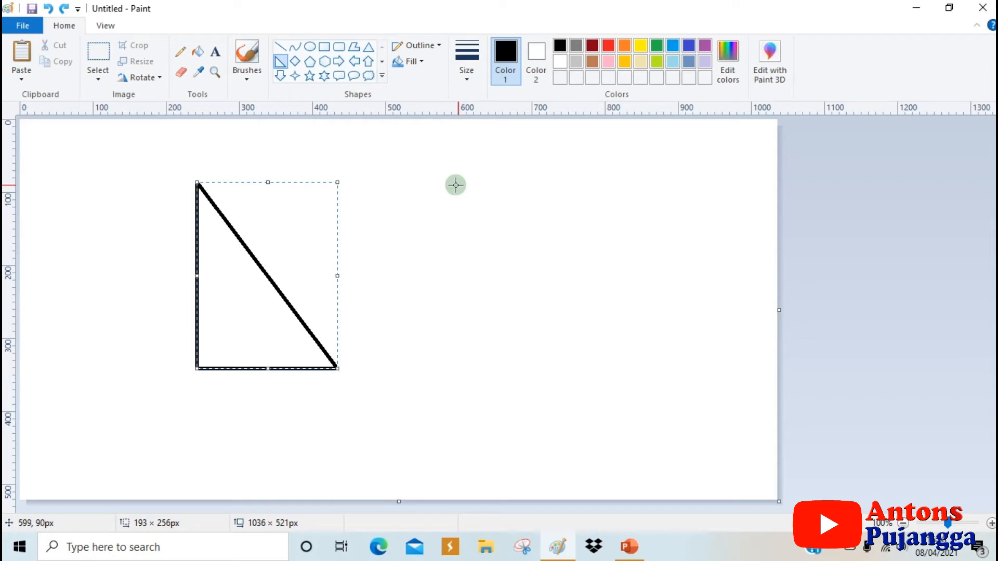
left_click_drag(448, 209, 624, 403)
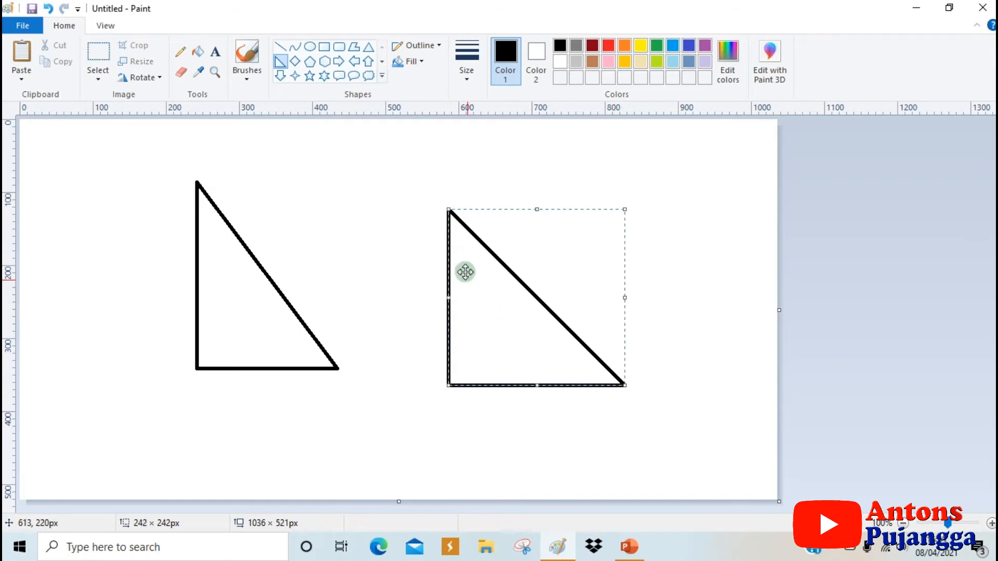
key("ctrl+z")
key("ctrl+z")
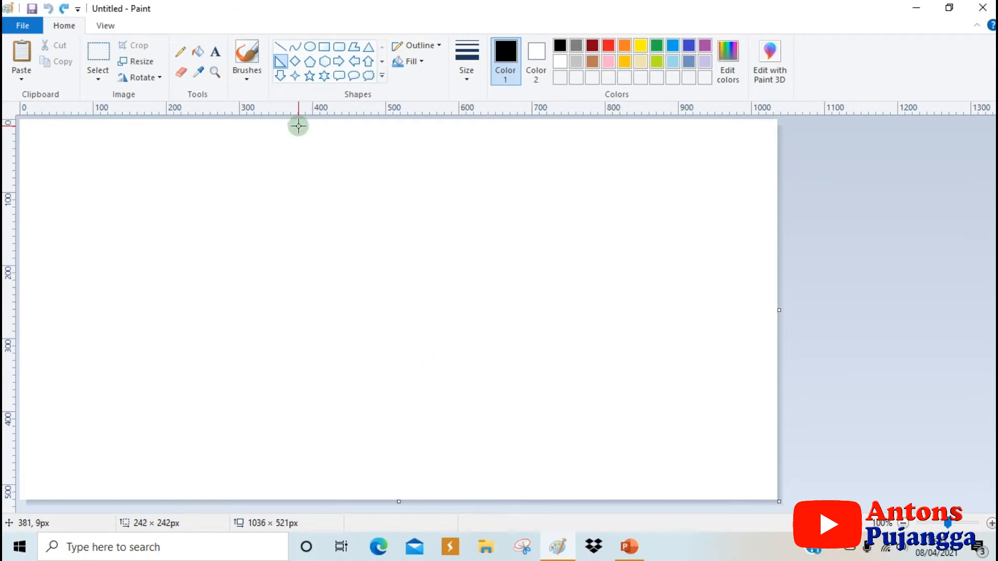
Draw a wide diamond about 457 × 218 px and an evenly proportioned diamond about 189 × 189 px, and undo both shapes
left_click(295, 64)
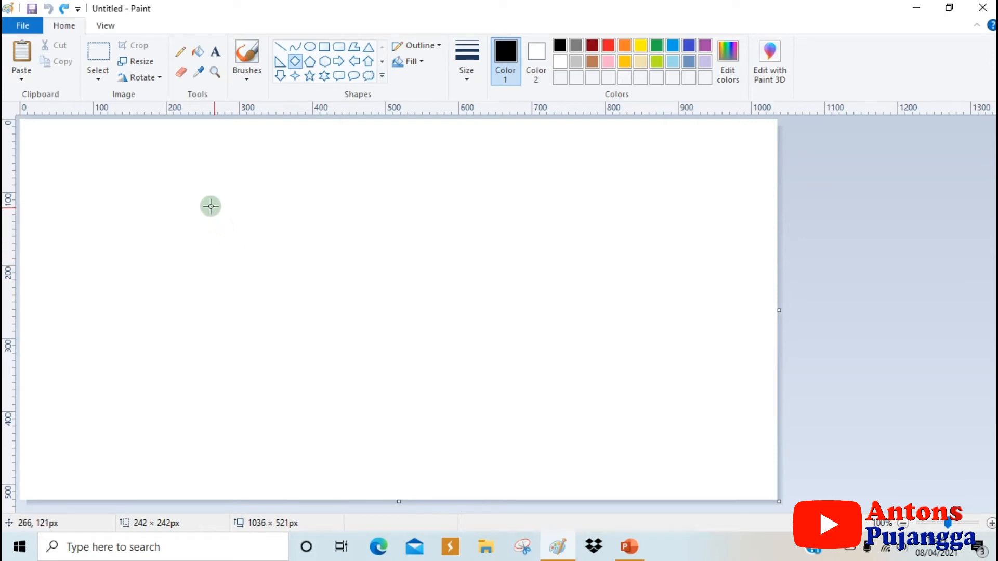
left_click_drag(182, 214, 227, 265)
left_click_drag(270, 301, 516, 374)
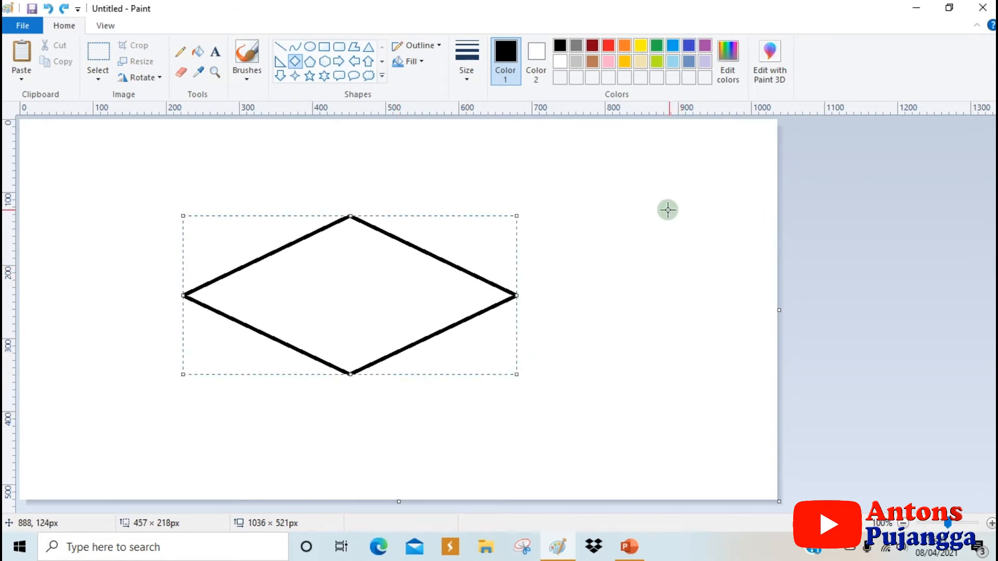
left_click(600, 231)
left_click_drag(657, 302, 737, 414)
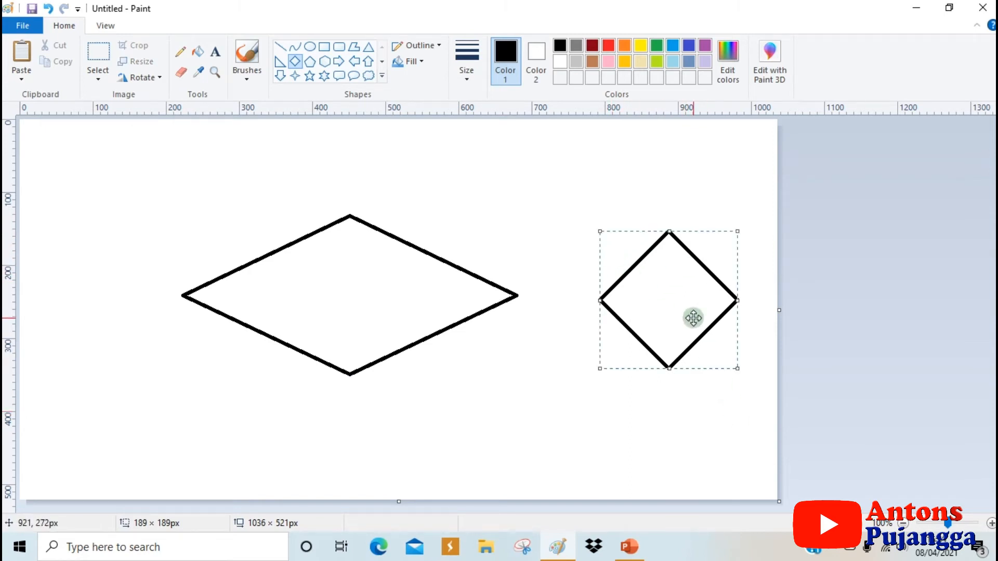
key("ctrl+z")
key("ctrl+z")
Draw a freely proportioned pentagon and an evenly proportioned pentagon about 212 × 212 px, and undo both shapes
left_click(309, 64)
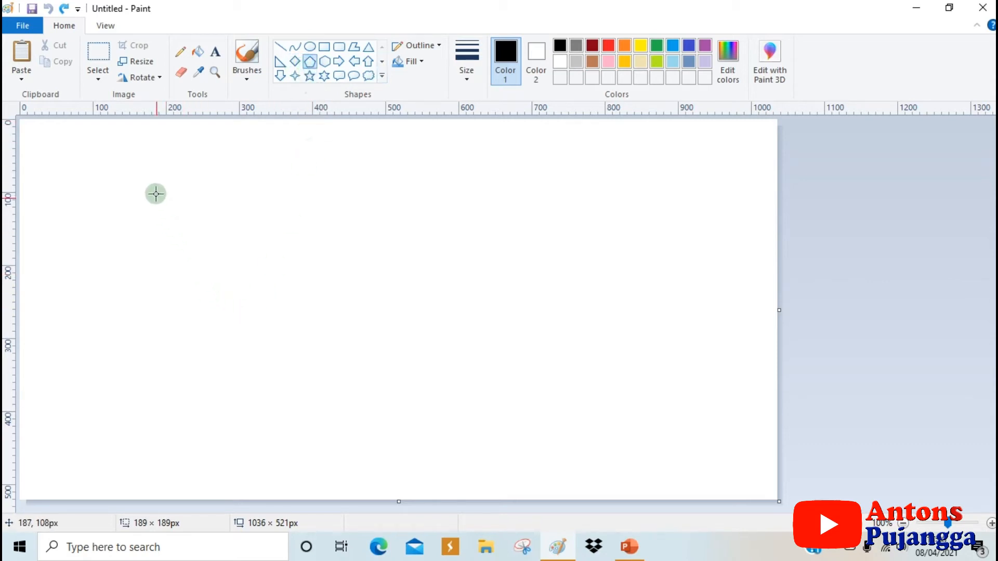
left_click_drag(166, 208, 333, 348)
left_click_drag(437, 215, 594, 370)
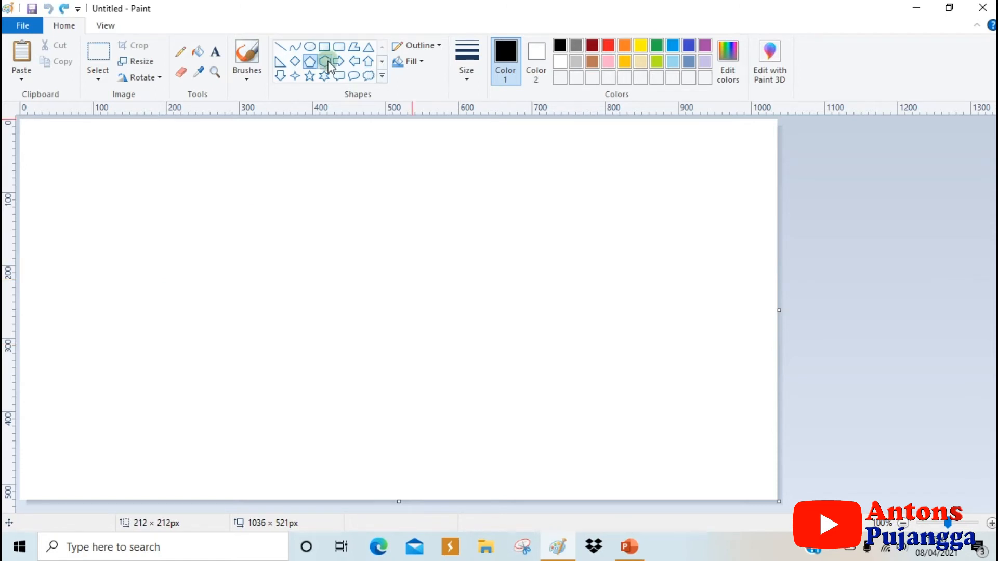
Draw a hexagon about 265 × 241 px and an evenly proportioned hexagon about 163 × 163 px, and undo both shapes
left_click(327, 64)
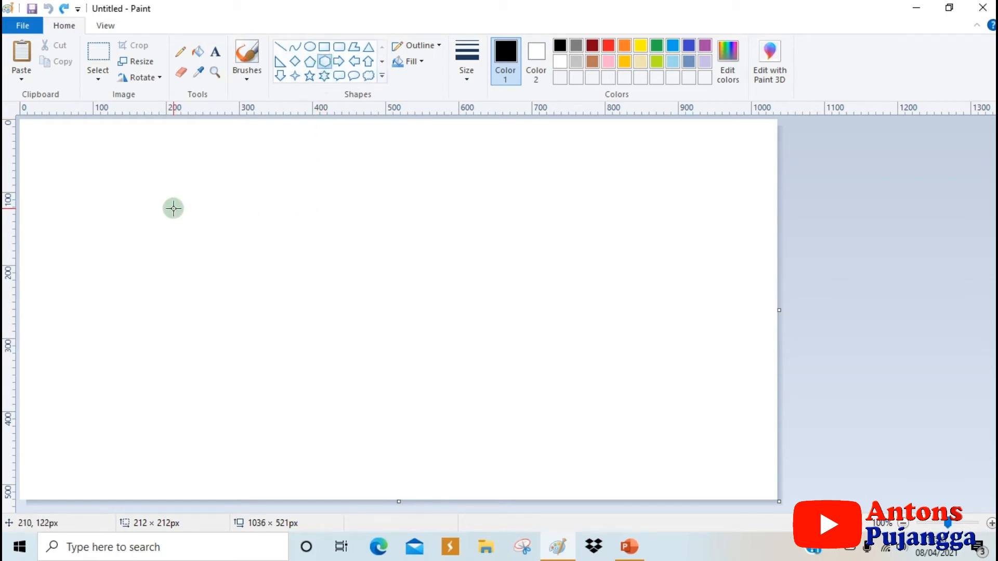
left_click_drag(158, 195, 352, 370)
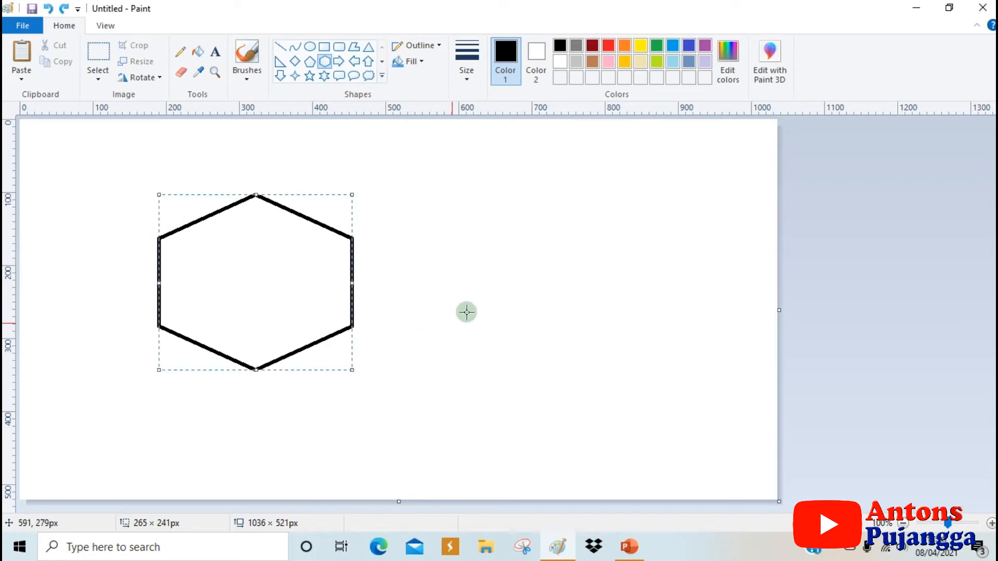
left_click_drag(489, 202, 608, 341)
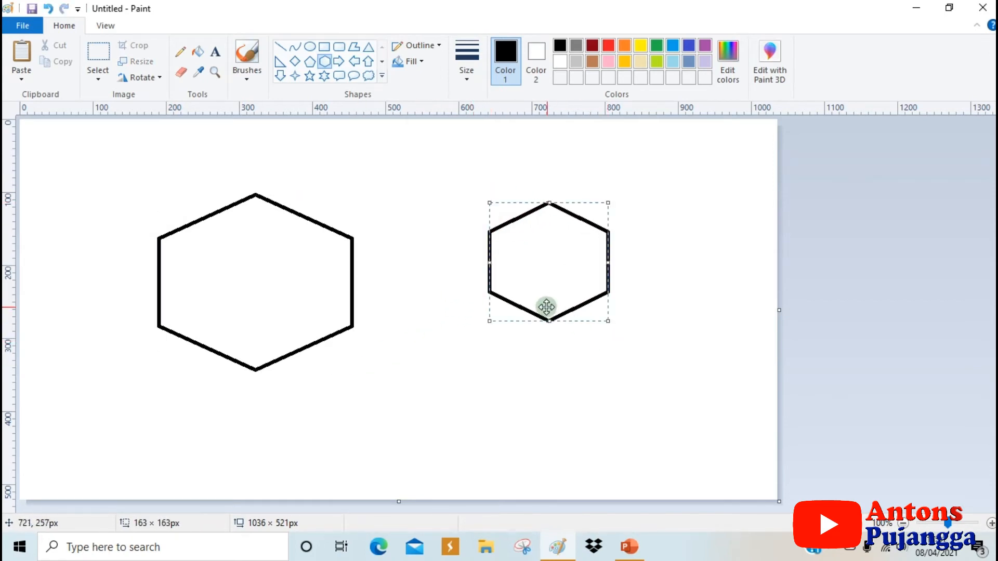
key("ctrl+z")
key("ctrl+z")
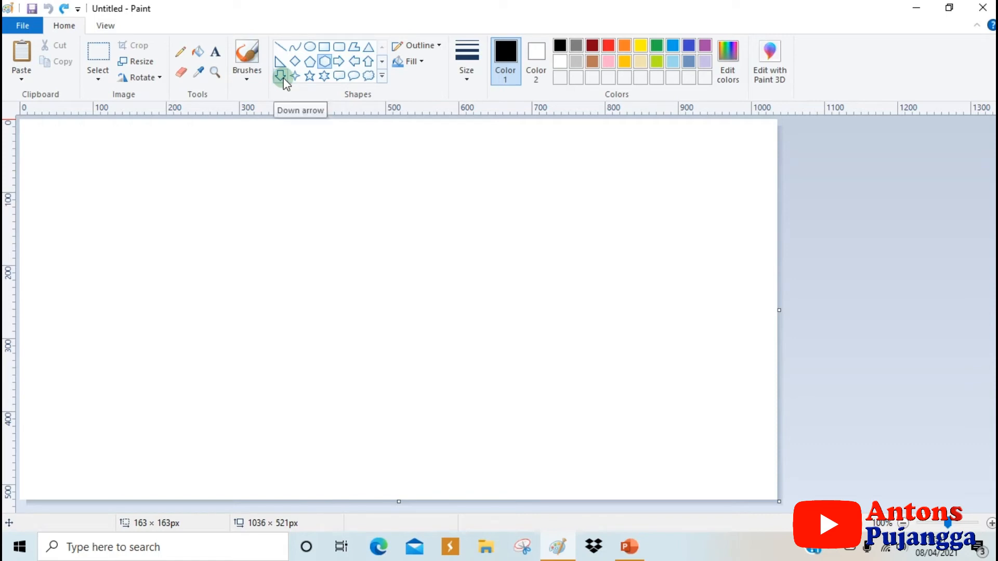
Draw a right arrow about 241 × 208 px and, on its right, an up arrow about 213 × 251 px
left_click(338, 62)
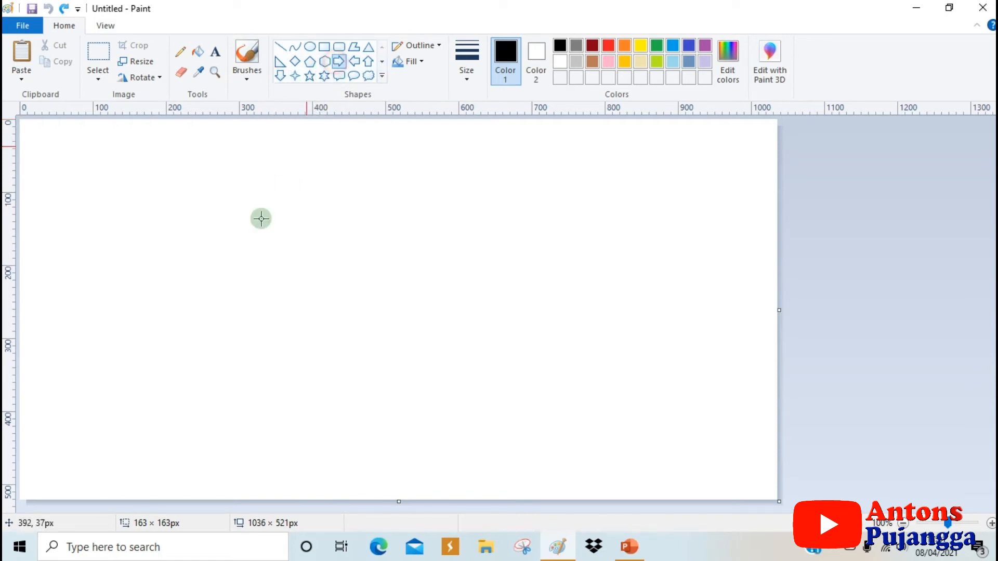
left_click_drag(150, 217, 327, 368)
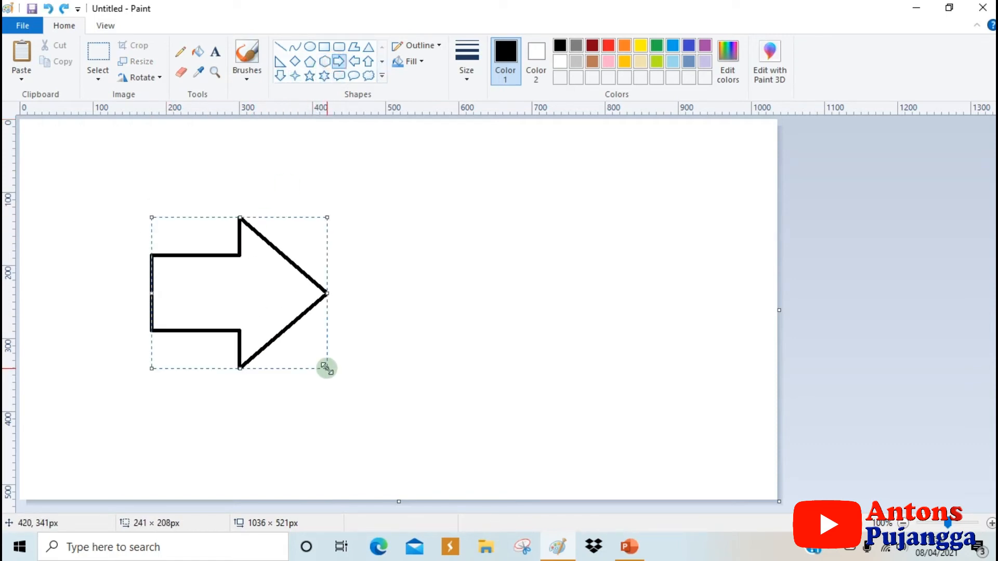
left_click(368, 61)
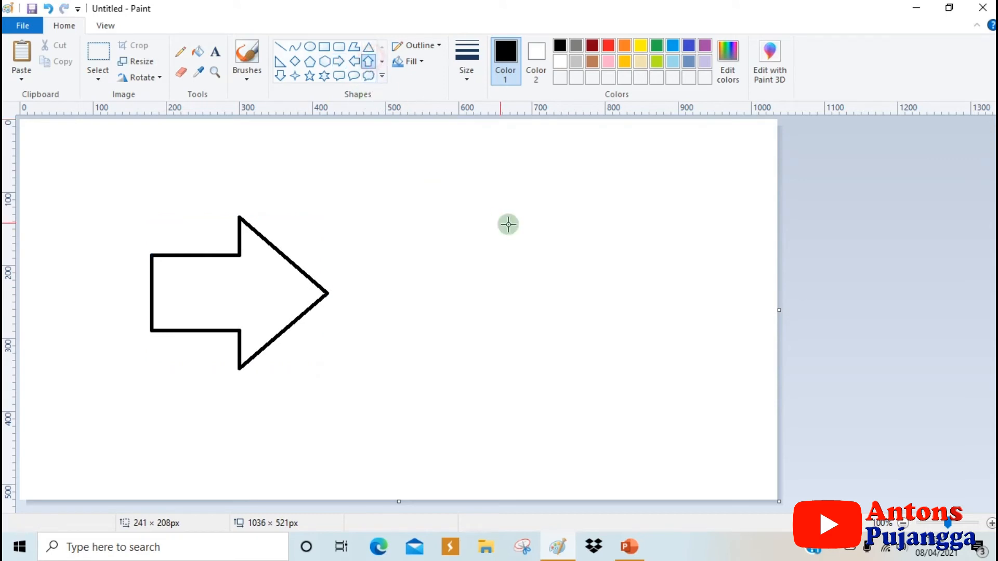
left_click_drag(463, 209, 619, 392)
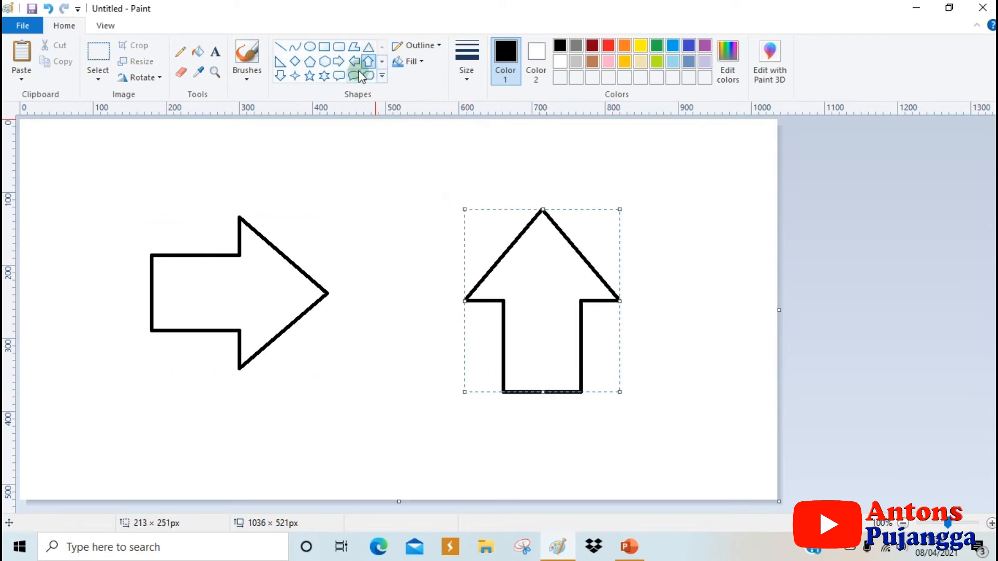
Draw a left arrow above the gap between the two arrows and a down arrow about 164 × 178 px below it
left_click(354, 63)
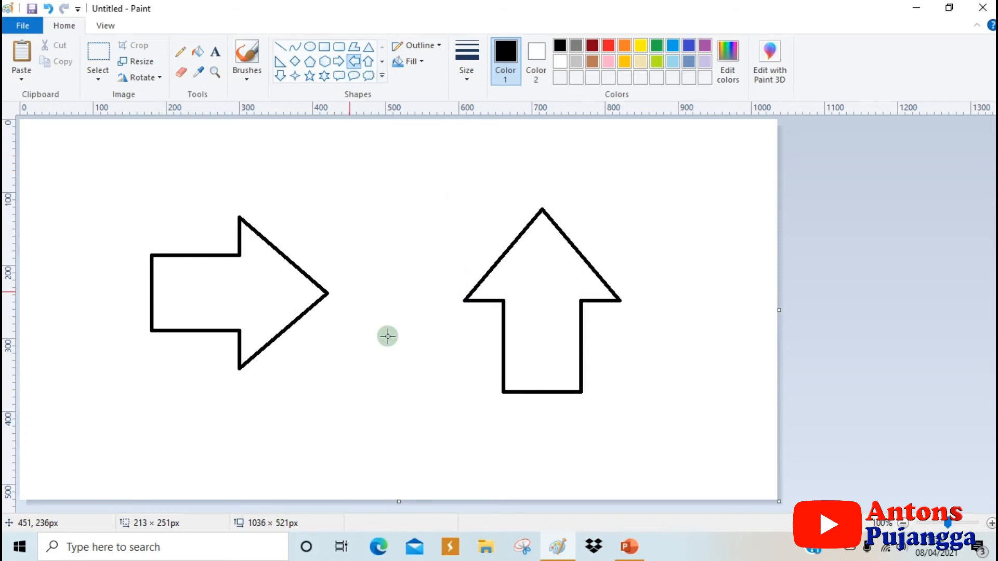
left_click_drag(327, 166, 470, 279)
left_click(283, 79)
left_click_drag(358, 346, 477, 475)
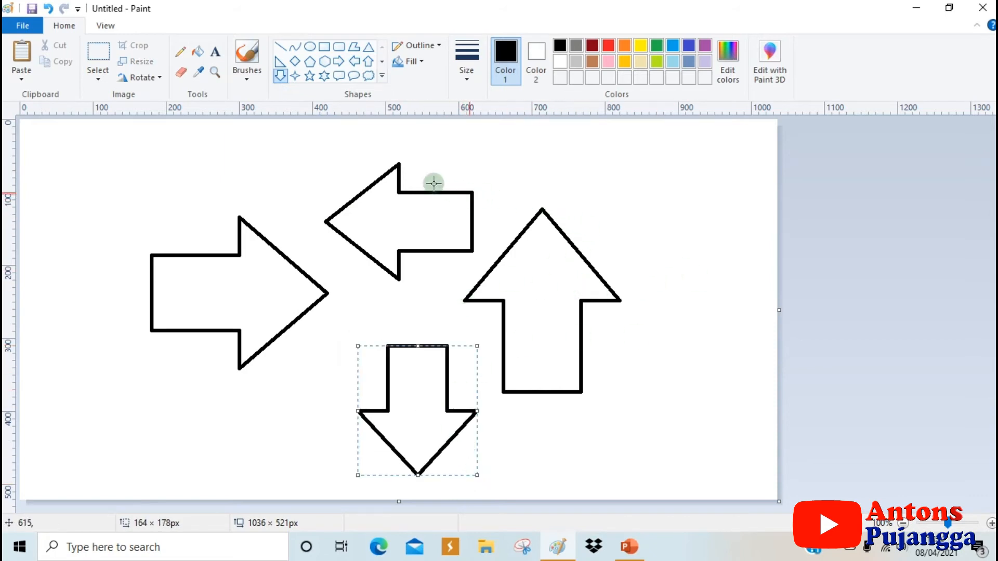
Undo all four arrows to clear the canvas
key("ctrl+z")
key("ctrl+z")
key("ctrl+z")
key("ctrl+z")
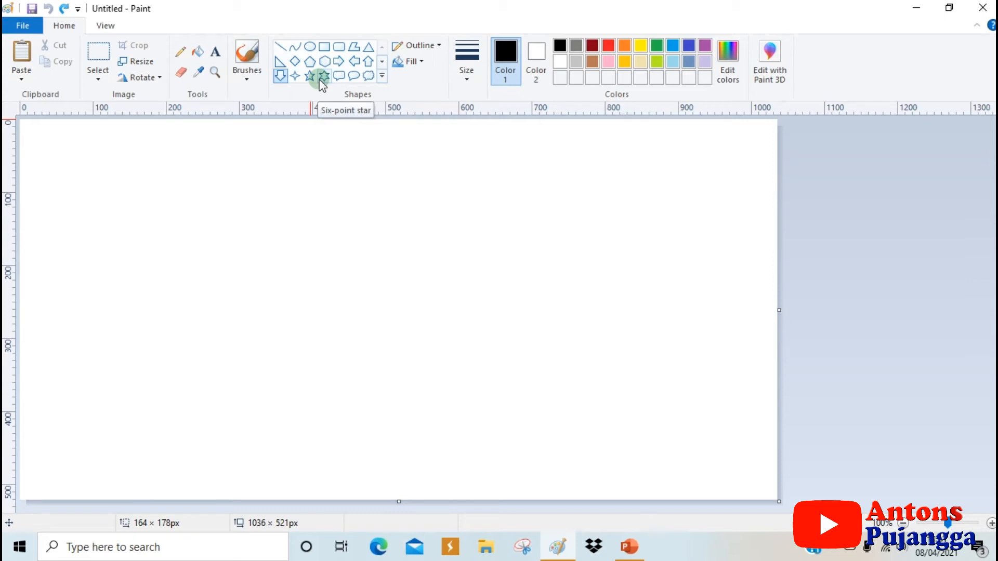
Draw a four-point star about 222 × 176 px, a five-point star about 233 × 228 px and a six-point star about 211 × 233 px
left_click(295, 77)
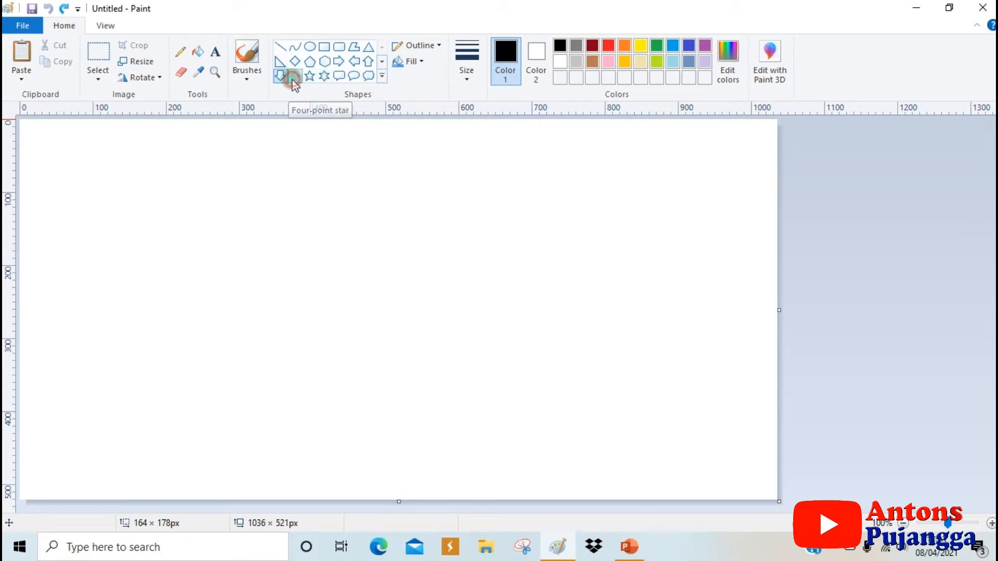
left_click_drag(77, 164, 241, 295)
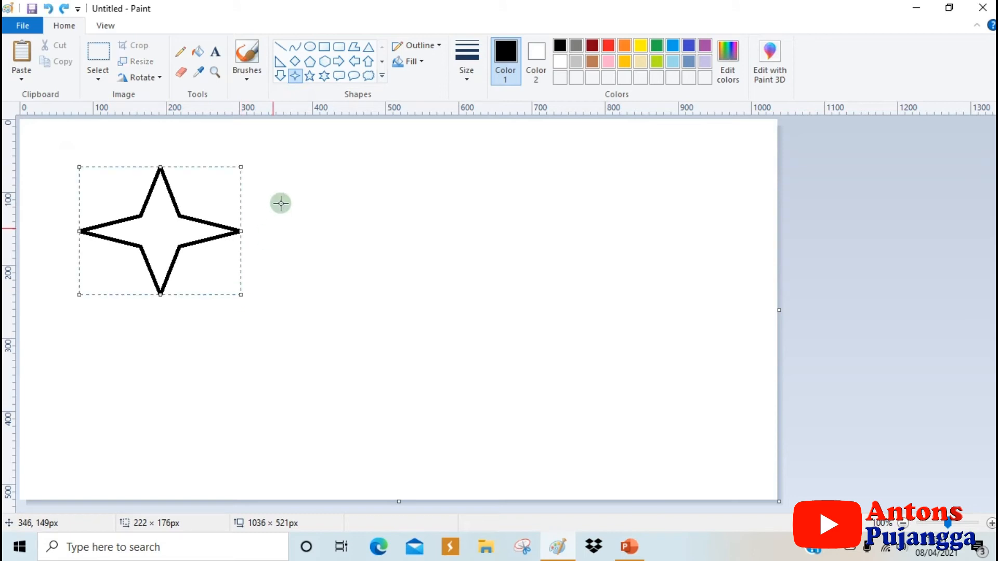
left_click(307, 75)
left_click_drag(330, 174, 499, 341)
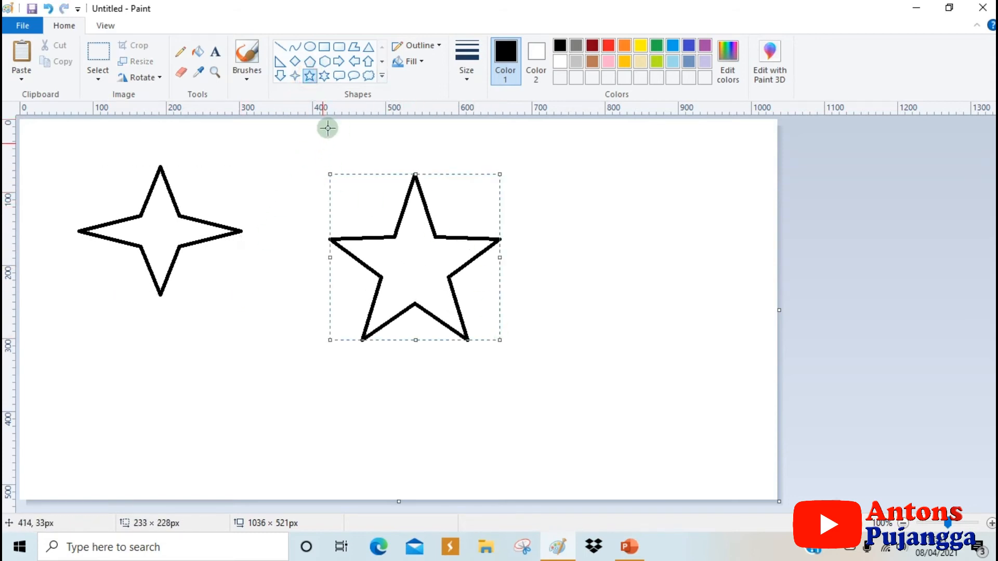
left_click(324, 75)
left_click_drag(572, 203, 726, 372)
Undo the three stars to clear the canvas
key("ctrl+z")
key("ctrl+z")
key("ctrl+z")
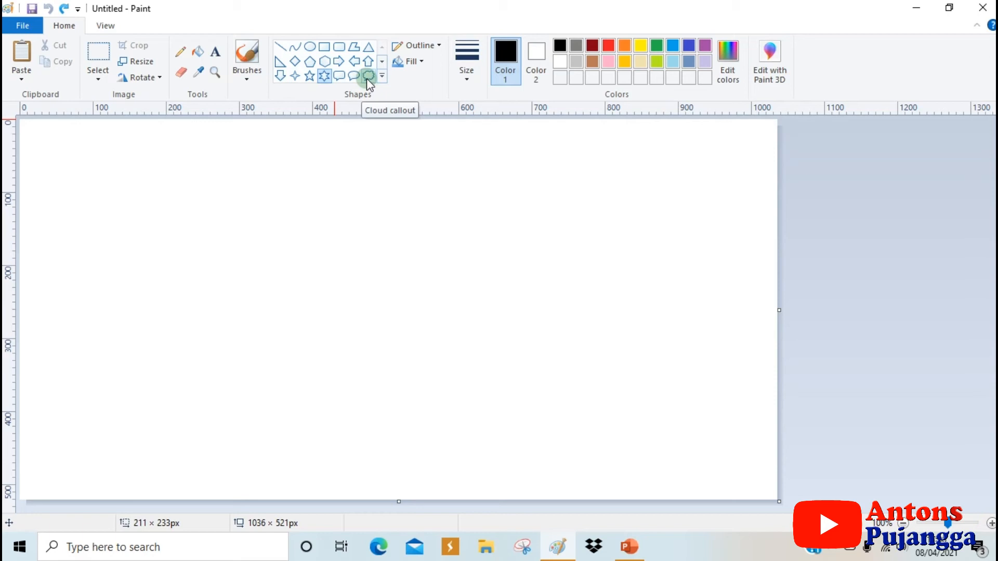
Draw a rounded rectangular callout about 224 × 166 px, an oval callout and a cloud callout about 192 × 196 px, and undo all three
left_click(337, 77)
left_click_drag(110, 208, 272, 325)
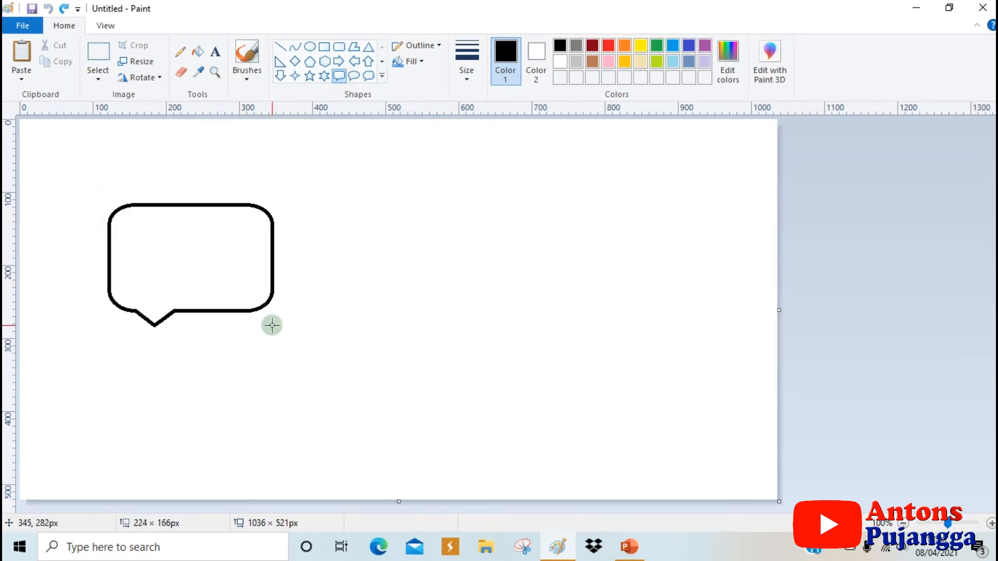
left_click(354, 76)
left_click_drag(380, 201, 521, 323)
left_click(369, 76)
left_click_drag(573, 202, 714, 346)
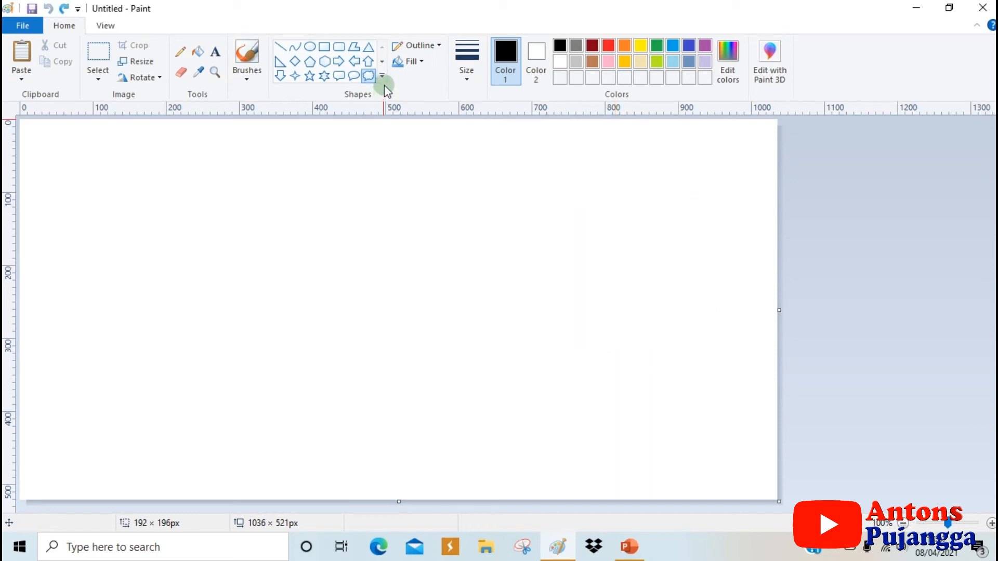
Draw two hearts, about 123 × 219 px and 190 × 188 px, and a lightning bolt about 158 × 213 px beside them
left_click(383, 78)
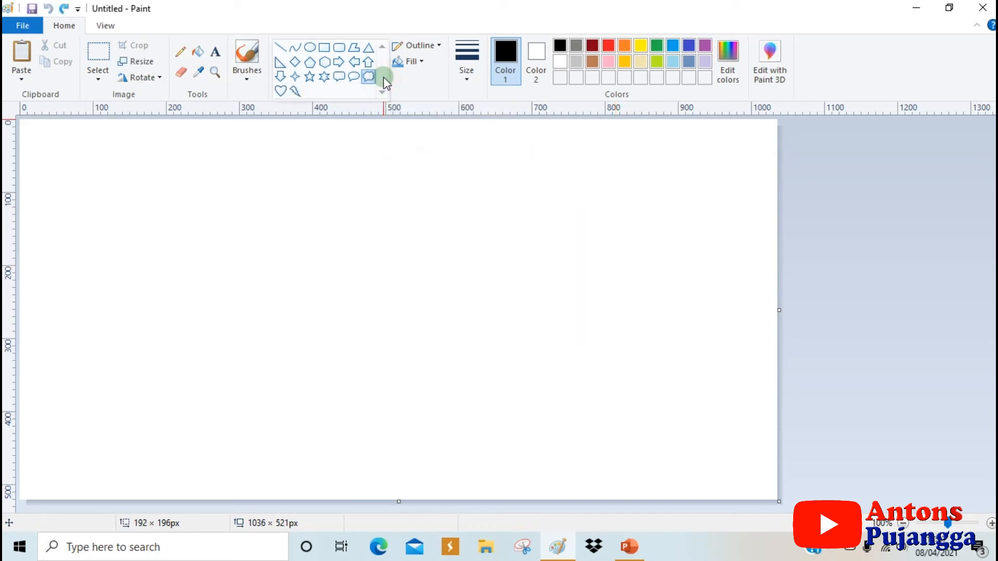
left_click(281, 91)
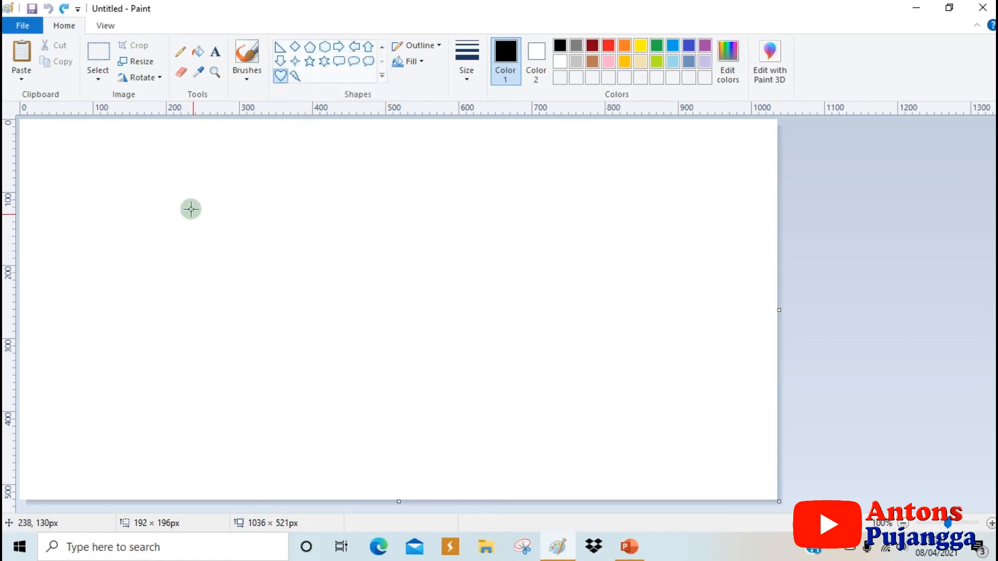
left_click_drag(191, 209, 281, 372)
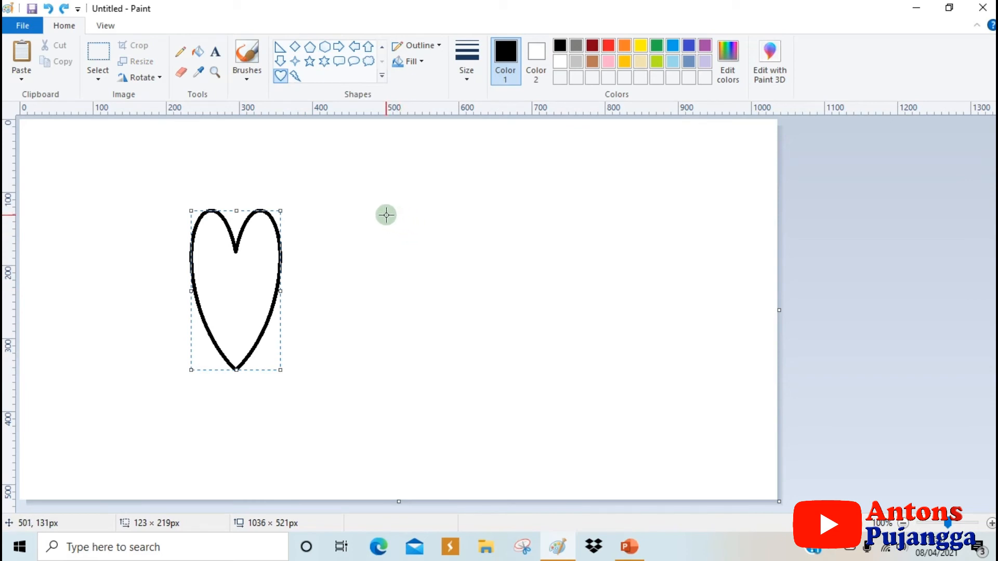
left_click_drag(386, 215, 537, 351)
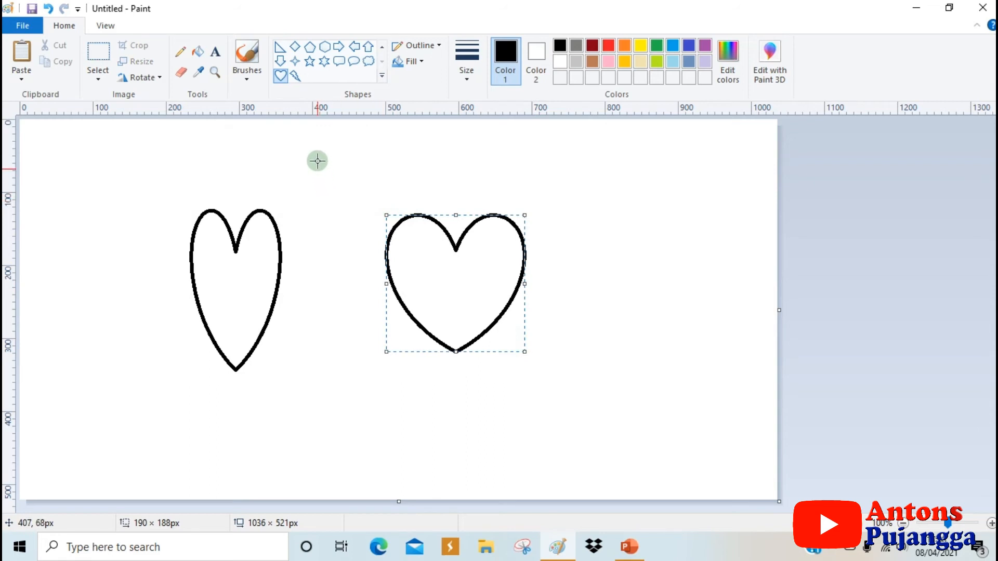
left_click(296, 77)
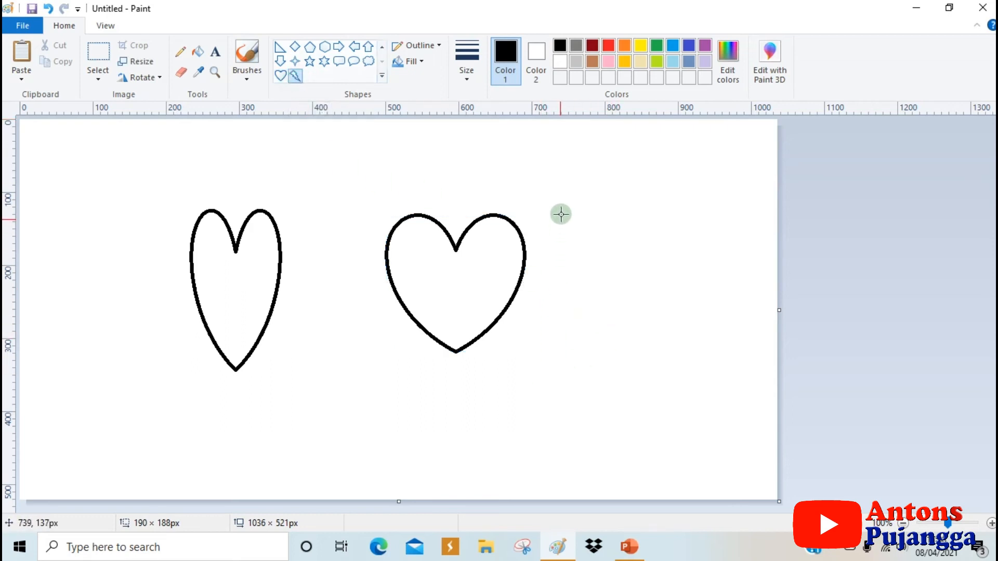
left_click_drag(562, 185, 678, 341)
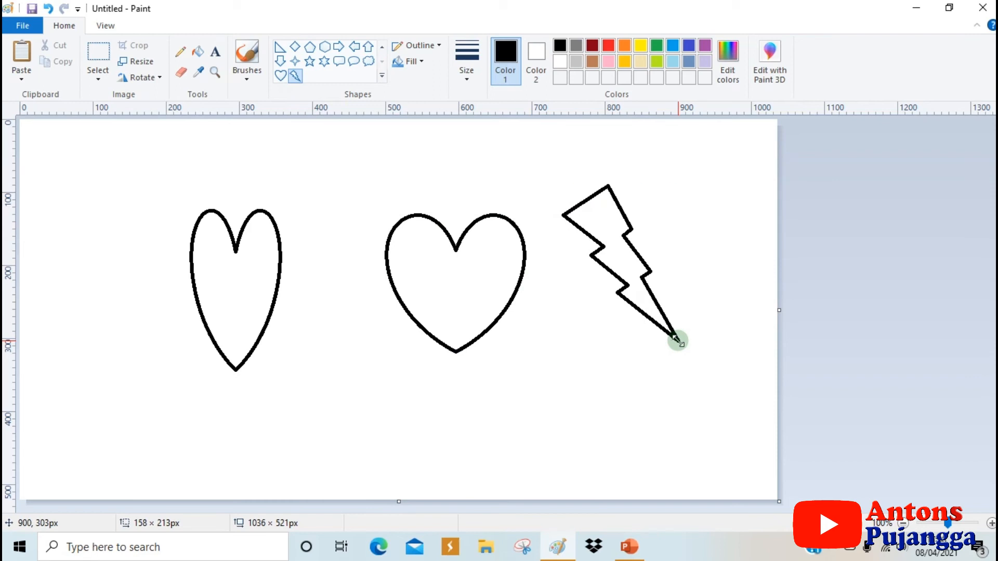